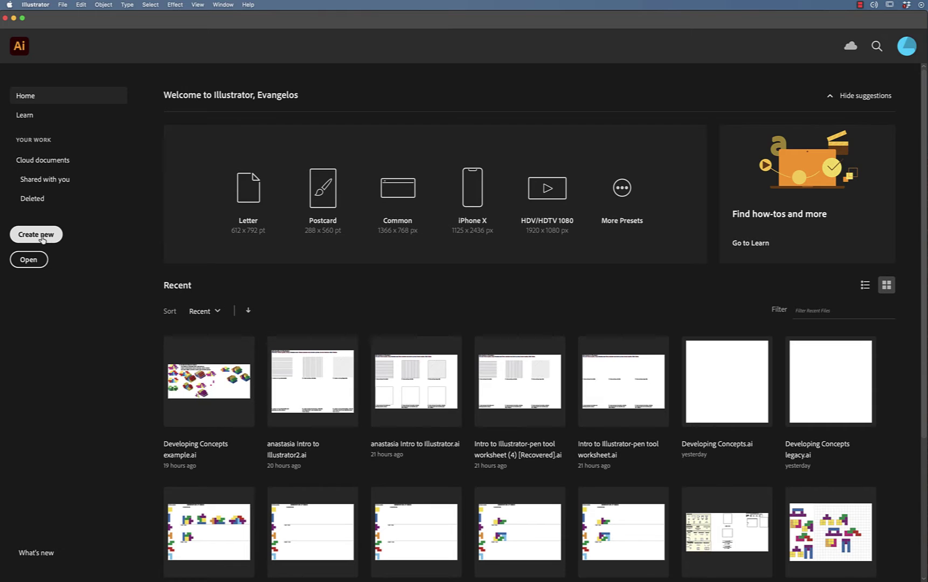
# Create a blank print document from the A4 preset with millimeters as its units
pyautogui.click(43, 238)
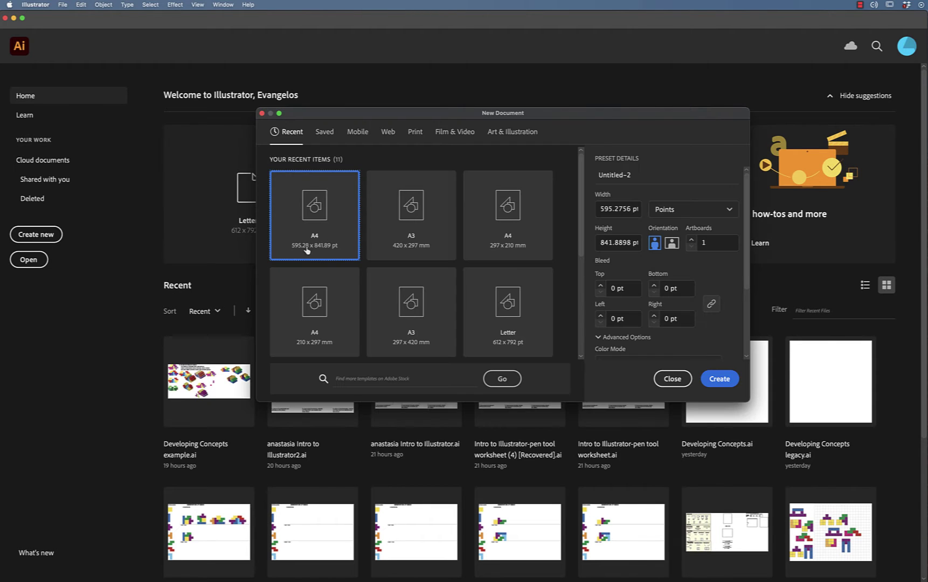
pyautogui.click(416, 135)
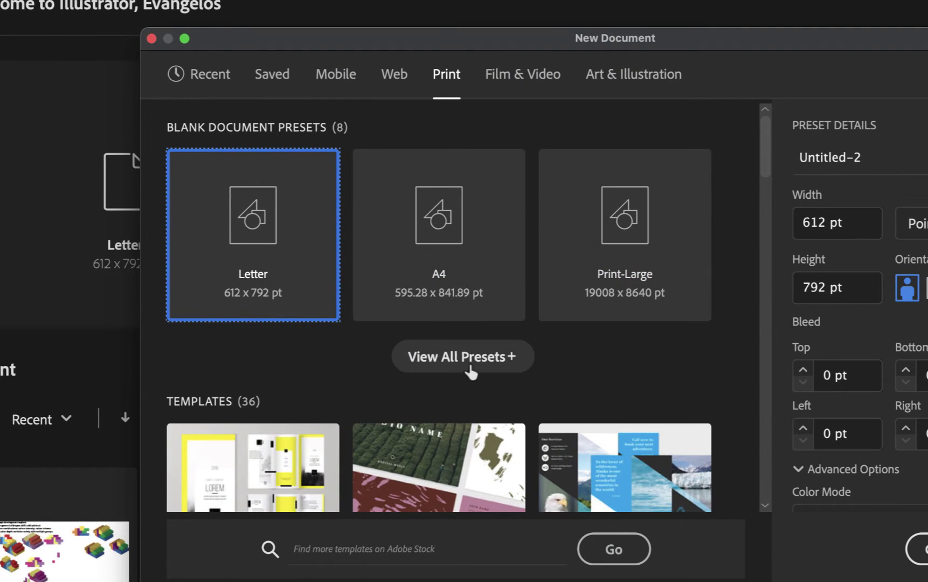
pyautogui.click(464, 357)
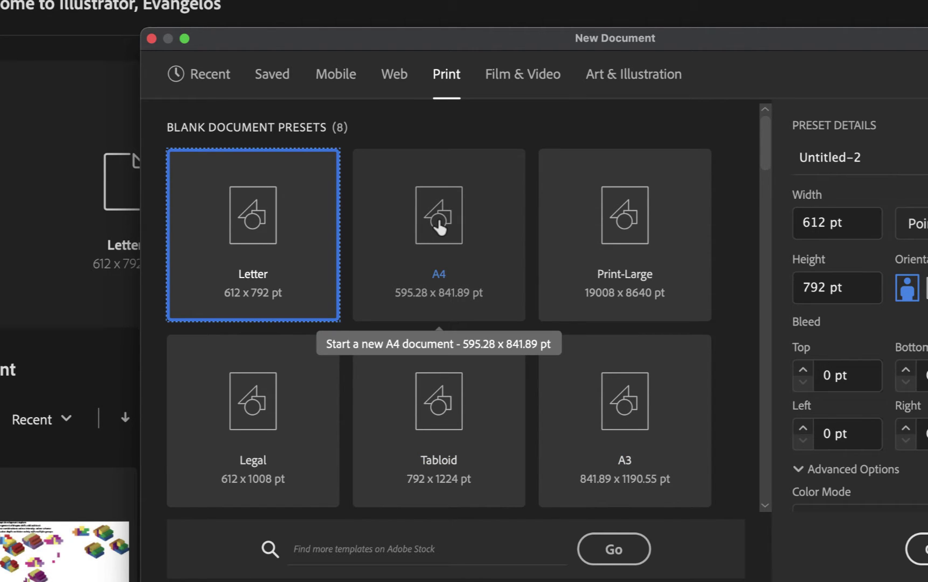
pyautogui.click(439, 228)
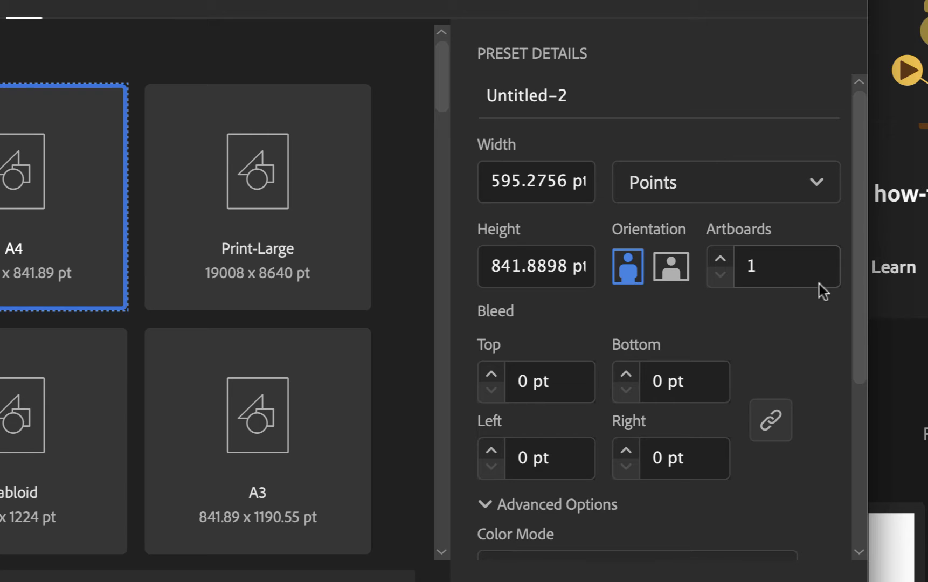
pyautogui.click(817, 185)
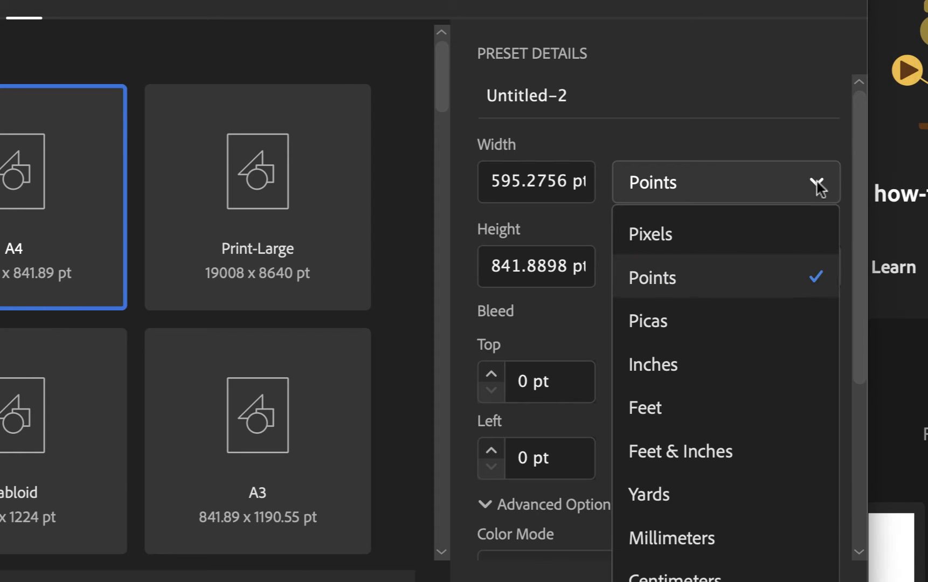
pyautogui.click(699, 539)
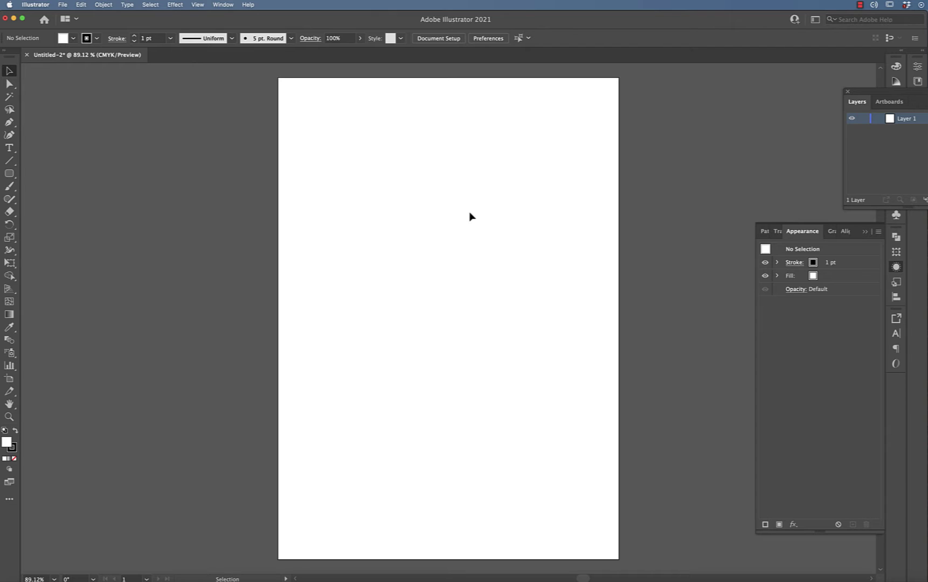
# Draw a rounded rectangle 109.782 mm wide and 161.909 mm high with a 40 mm corner radius
pyautogui.click(9, 175)
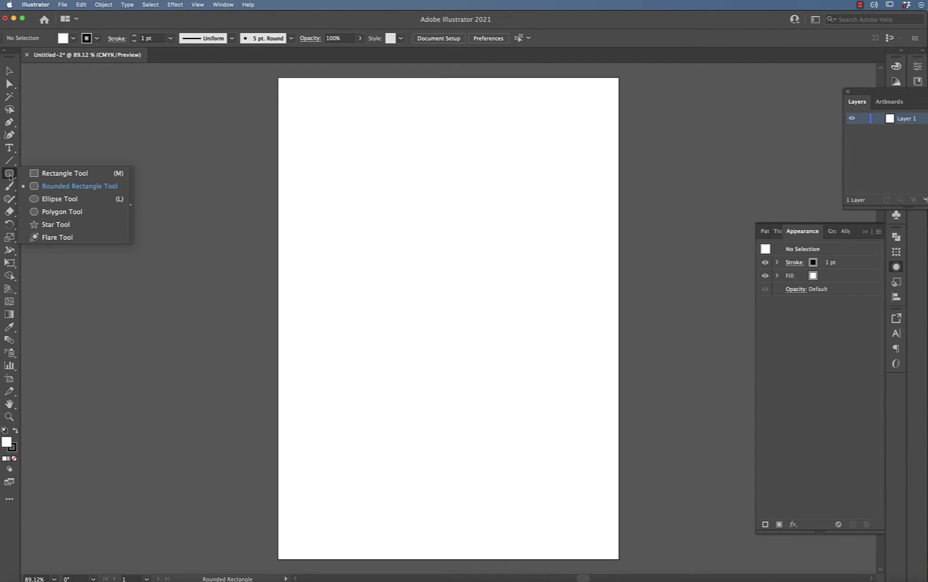
pyautogui.click(60, 199)
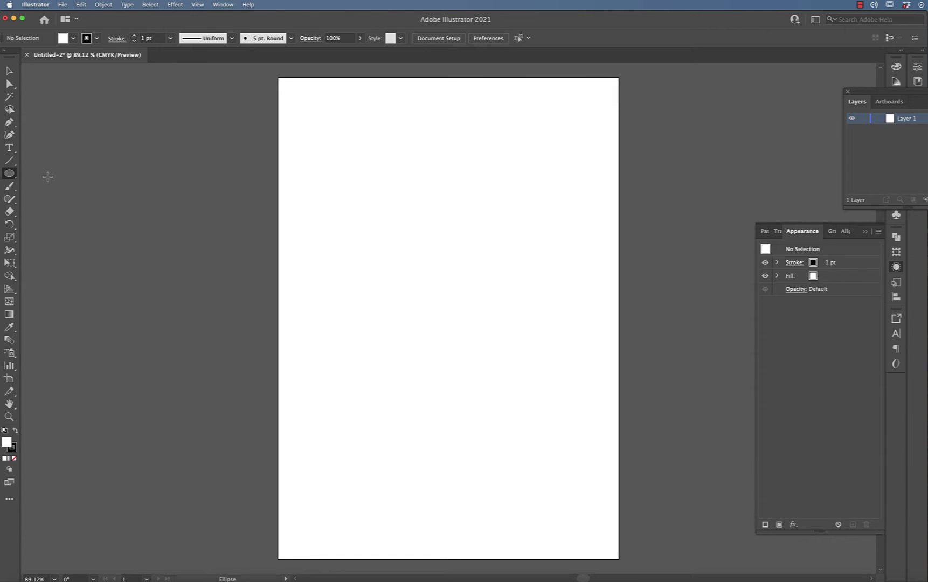
pyautogui.click(10, 176)
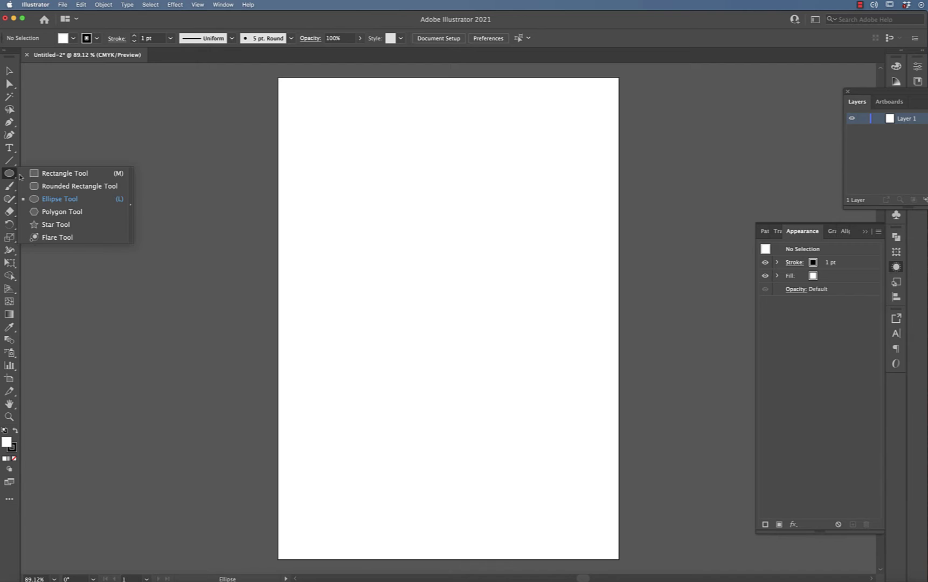
pyautogui.click(59, 187)
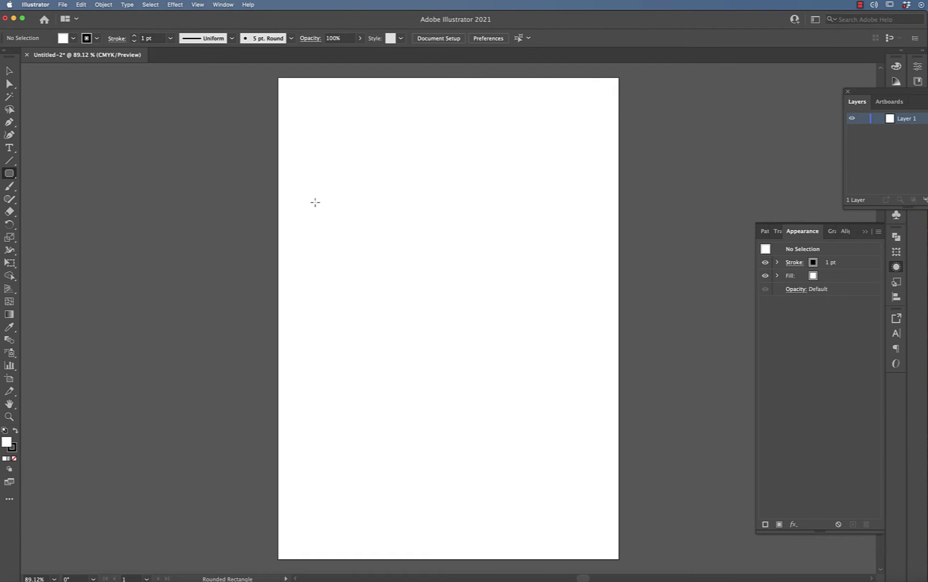
pyautogui.click(345, 181)
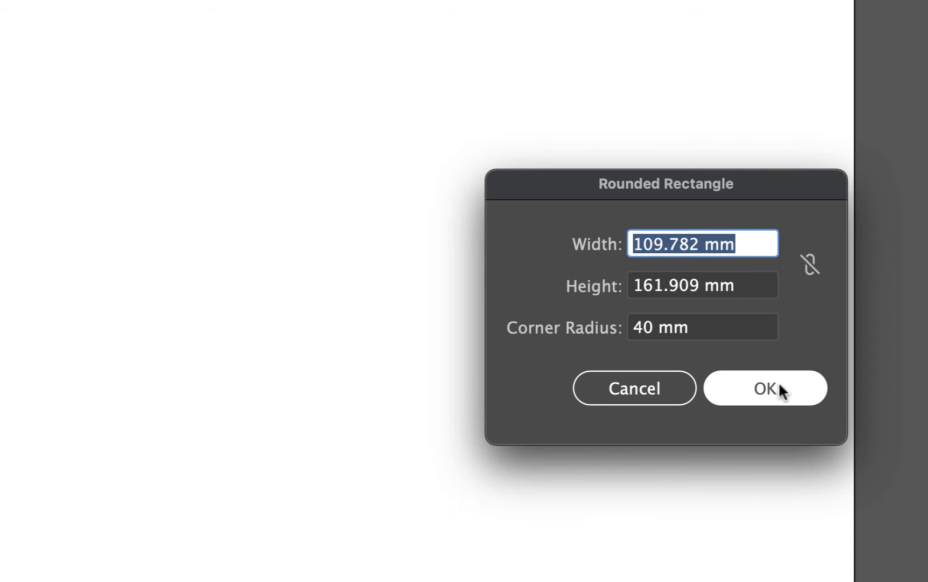
pyautogui.click(766, 395)
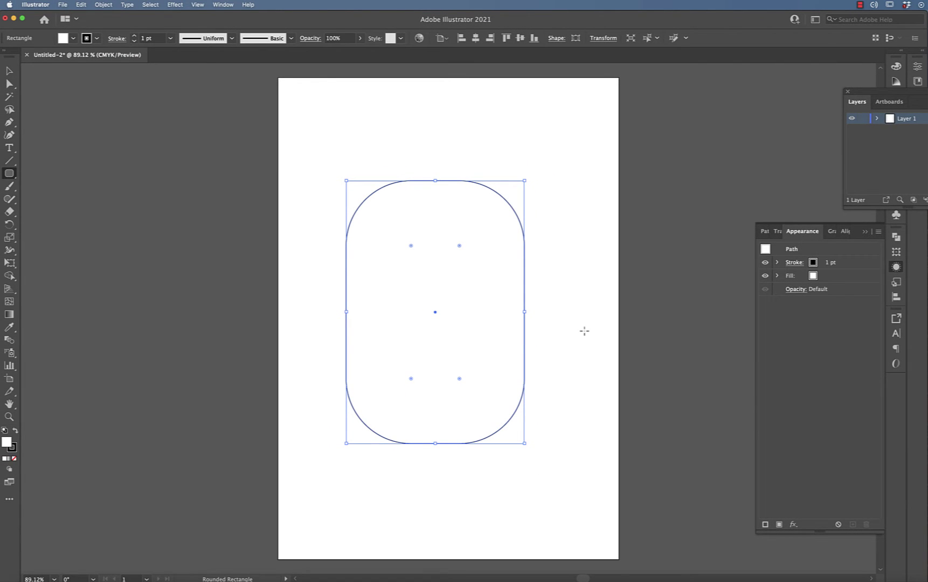
# Try scaling the rounded rectangle down to about 84 × 123 mm and moving it up the page, and delete it
pyautogui.click(10, 71)
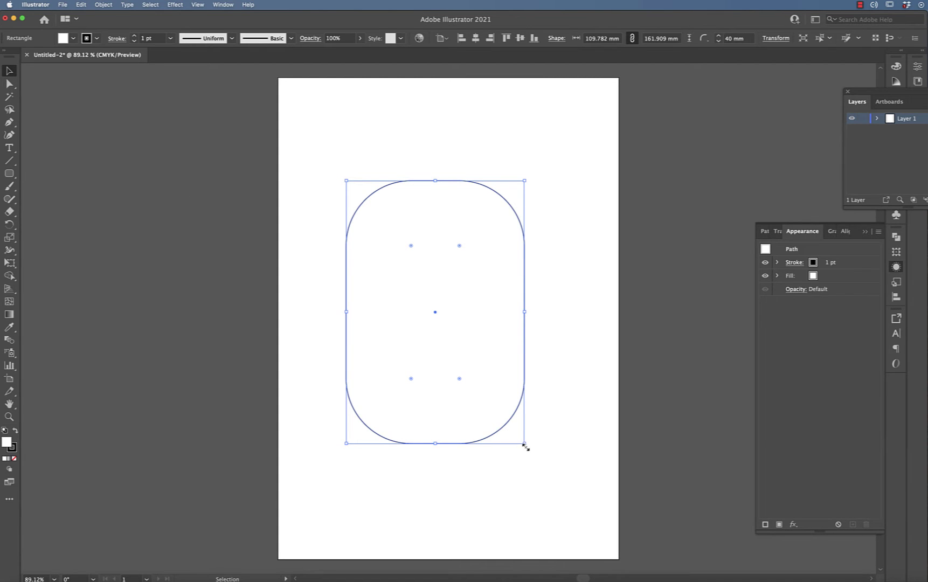
pyautogui.moveTo(525, 442); pyautogui.dragTo(487, 382)
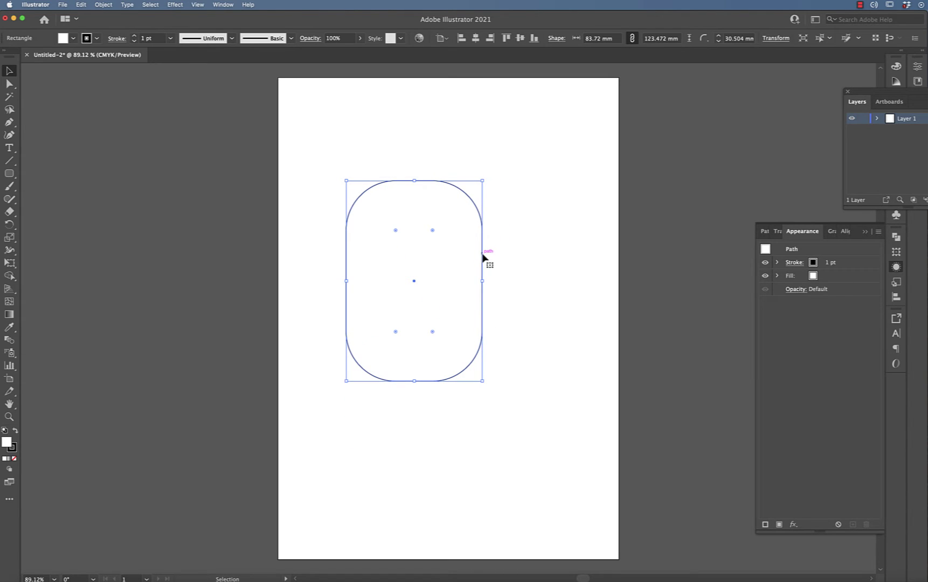
pyautogui.moveTo(484, 257); pyautogui.dragTo(510, 221)
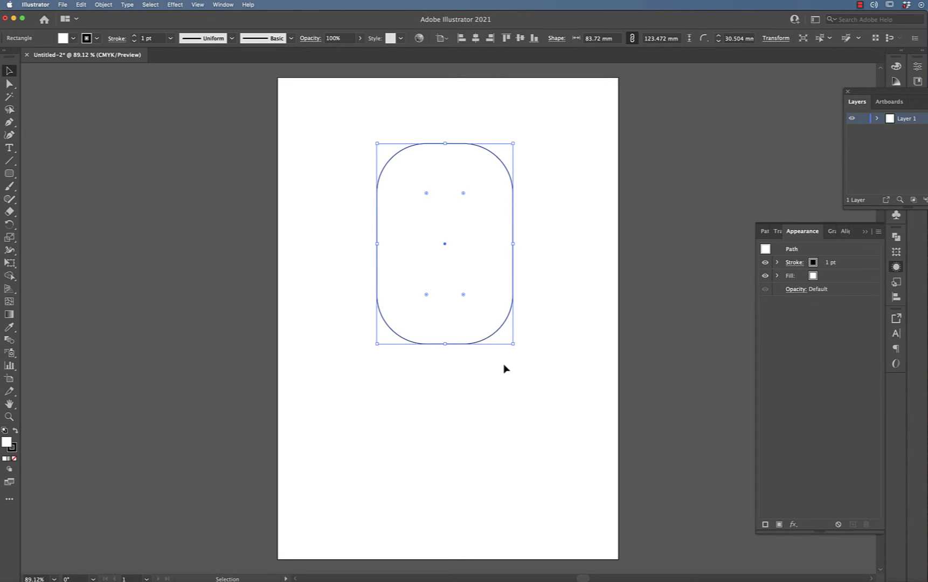
pyautogui.press('Delete')
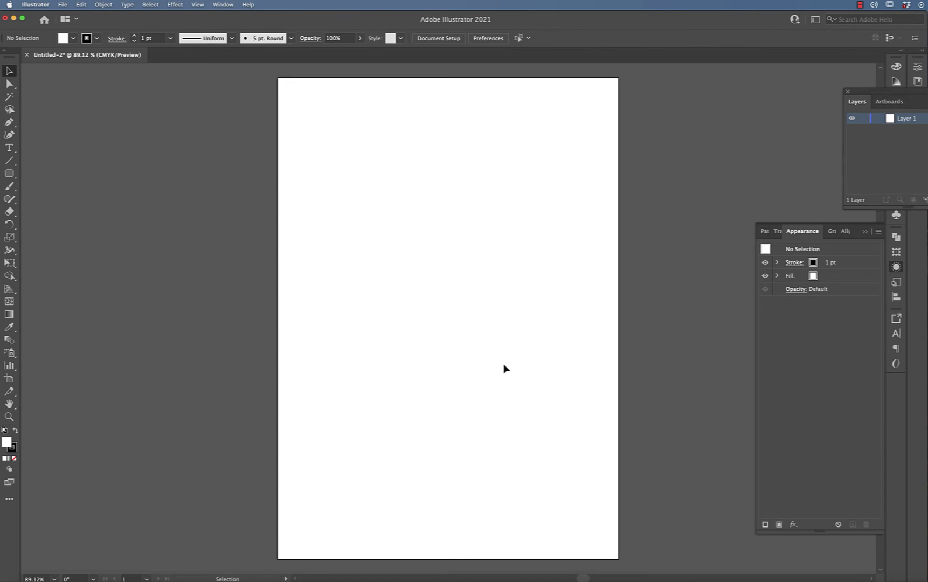
# Draw a tall rounded rectangle freehand in the upper middle of the page and delete it
pyautogui.click(11, 175)
pyautogui.click(10, 175)
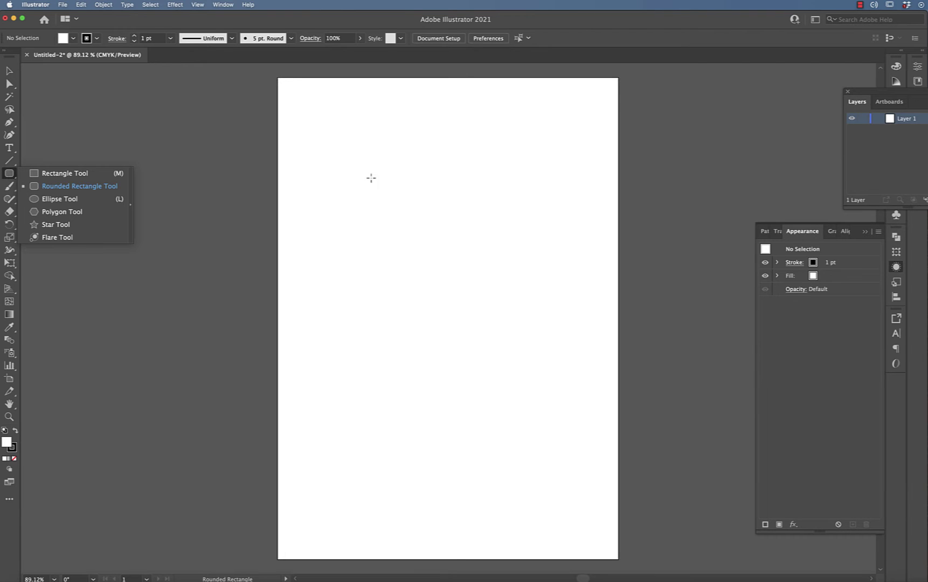
pyautogui.moveTo(344, 160); pyautogui.dragTo(501, 406)
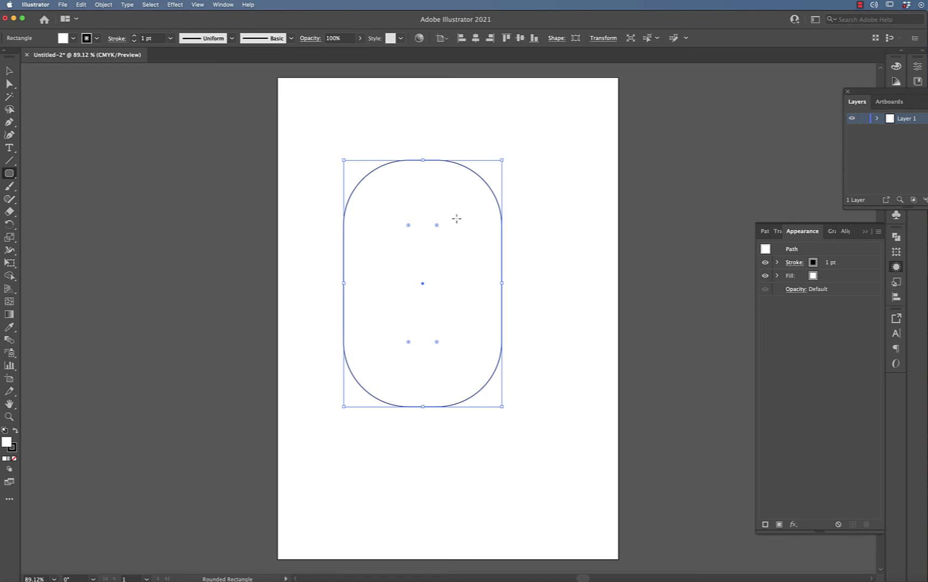
pyautogui.press('Delete')
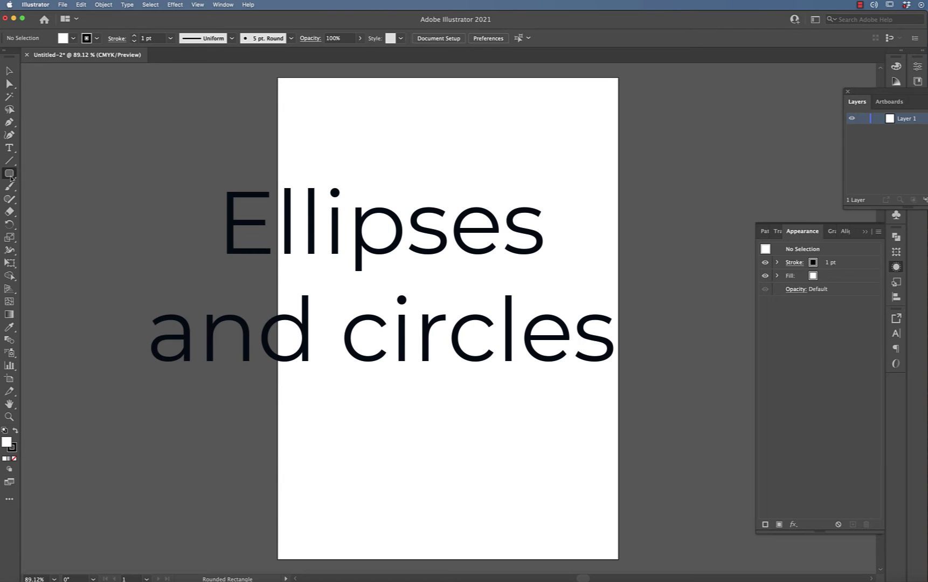
# Draw and delete an ellipse about 131 × 75 mm, and do the same with a circle about 113 mm in diameter
pyautogui.moveTo(10, 177); pyautogui.dragTo(59, 199)
pyautogui.moveTo(344, 171); pyautogui.dragTo(557, 293)
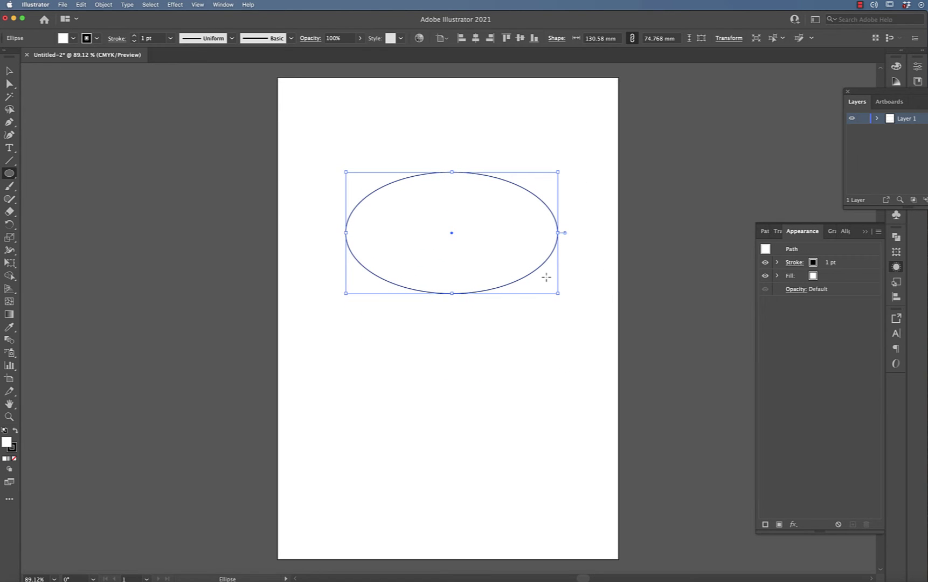
pyautogui.press('Delete')
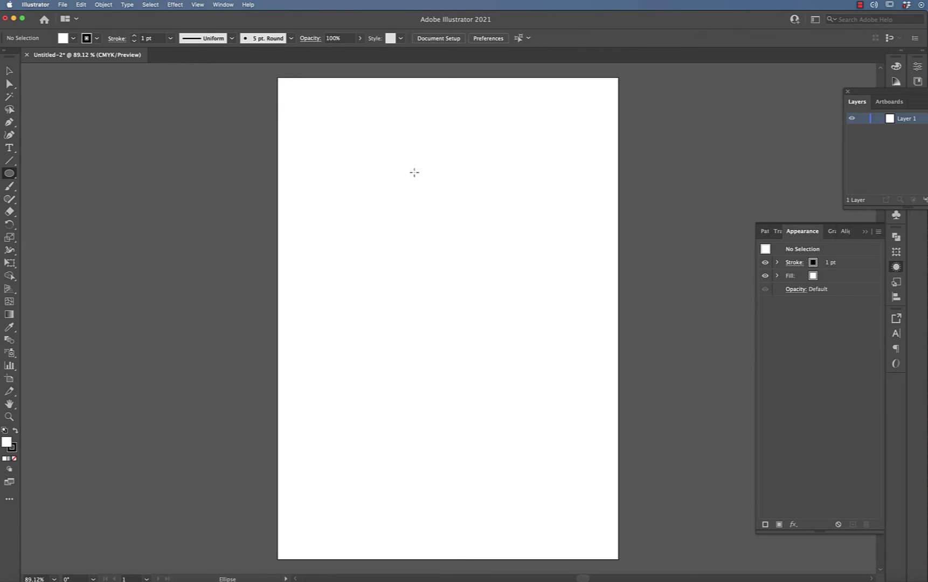
pyautogui.moveTo(346, 167); pyautogui.dragTo(505, 351)
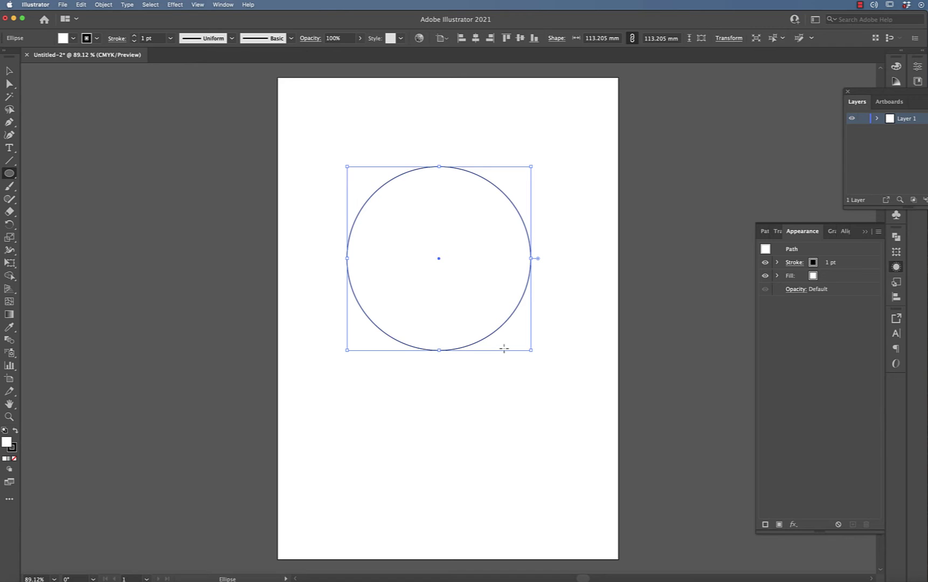
pyautogui.press('Delete')
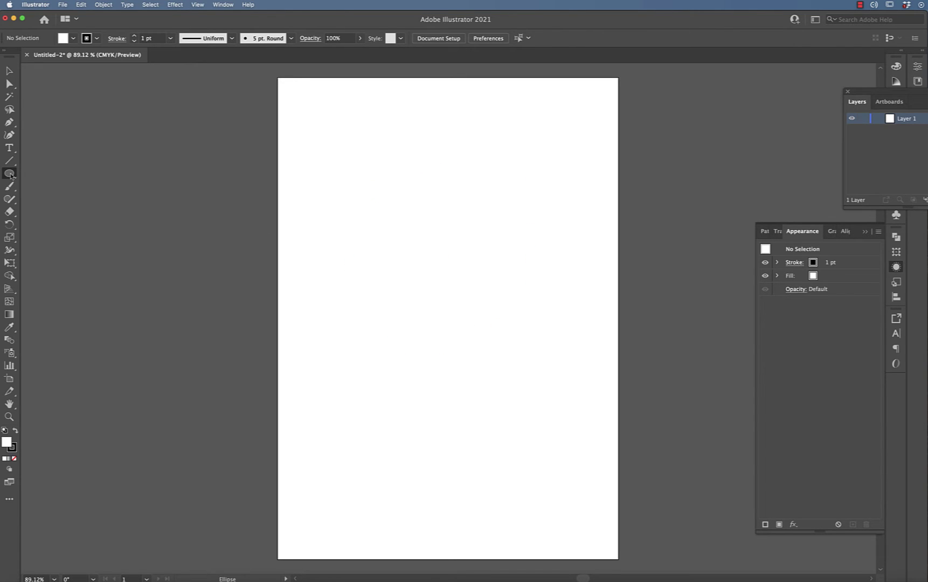
# Draw a square with a wide rectangle about 116 × 48 mm beneath it, and delete both shapes
pyautogui.moveTo(9, 173); pyautogui.dragTo(57, 173)
pyautogui.moveTo(360, 187); pyautogui.dragTo(494, 322)
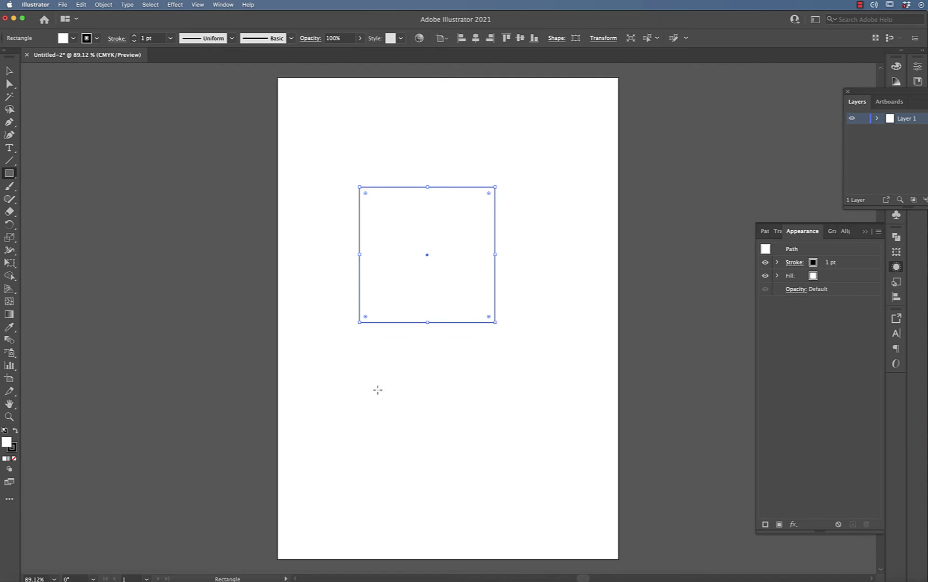
pyautogui.moveTo(337, 358); pyautogui.dragTo(525, 434)
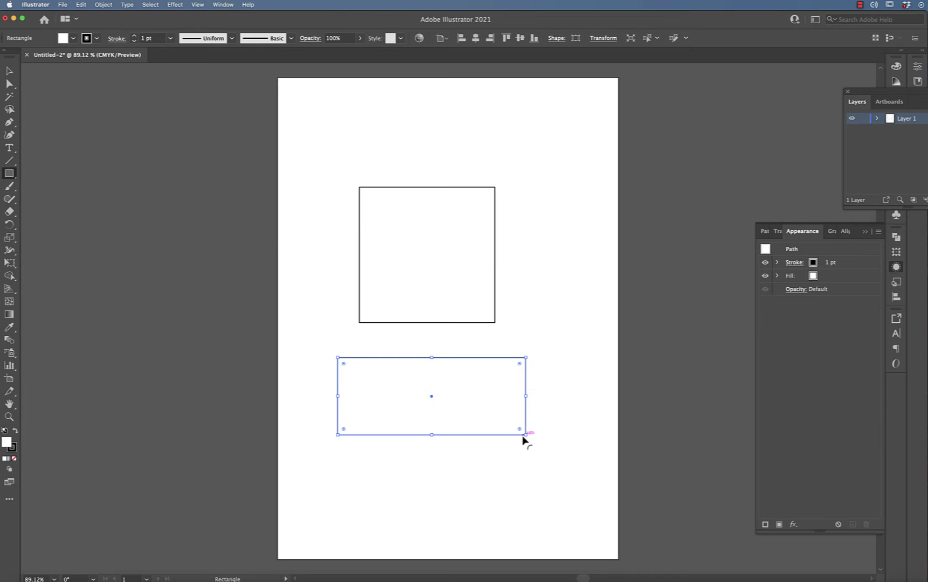
pyautogui.press('v')
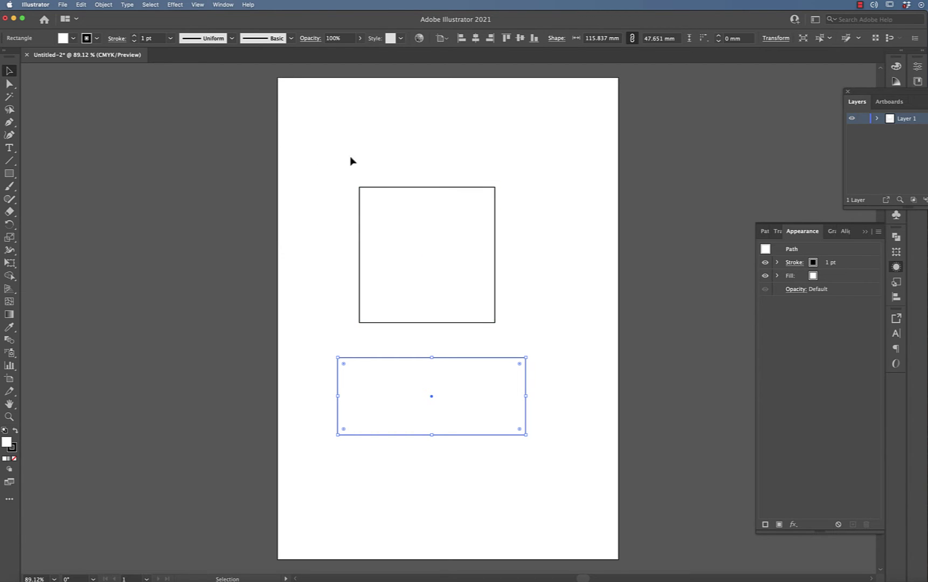
pyautogui.moveTo(311, 150); pyautogui.dragTo(524, 437)
pyautogui.press('Delete')
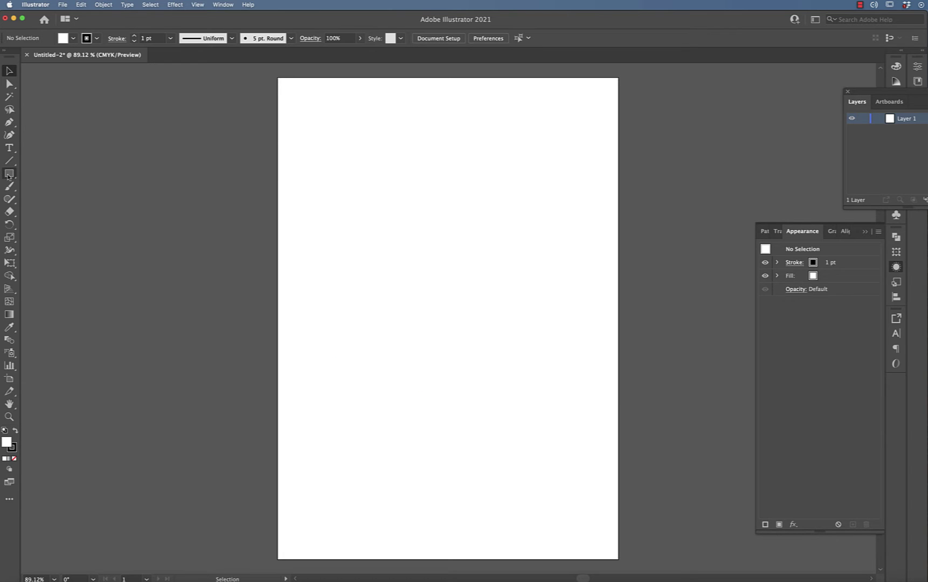
# Draw a circle in the upper middle of the page and enlarge it proportionally to about 105 mm in diameter
pyautogui.moveTo(9, 175); pyautogui.dragTo(59, 200)
pyautogui.moveTo(339, 172); pyautogui.dragTo(497, 329)
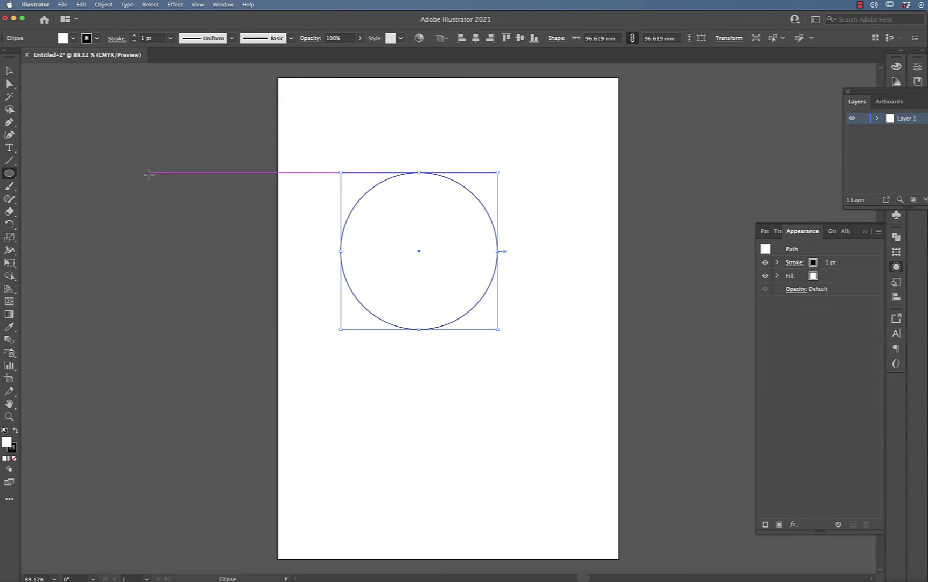
pyautogui.press('v')
pyautogui.moveTo(497, 172); pyautogui.dragTo(539, 111)
pyautogui.press('super+z')
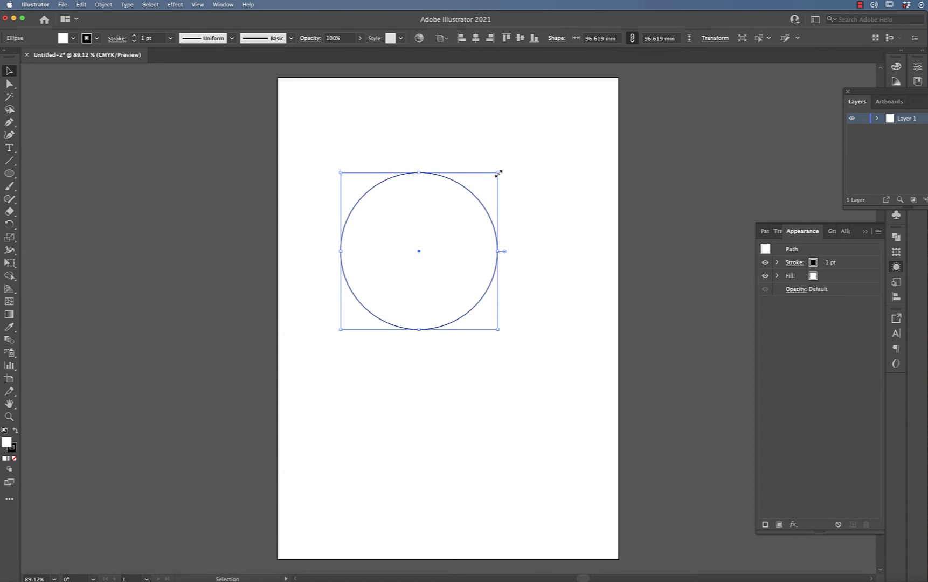
pyautogui.press('shift')
pyautogui.moveTo(498, 173)
pyautogui.mouseDown()
pyautogui.moveTo(586, 103)
pyautogui.moveTo(414, 229)
pyautogui.moveTo(540, 145)
pyautogui.moveTo(418, 236)
pyautogui.moveTo(565, 122)
pyautogui.moveTo(512, 159)
pyautogui.mouseUp()
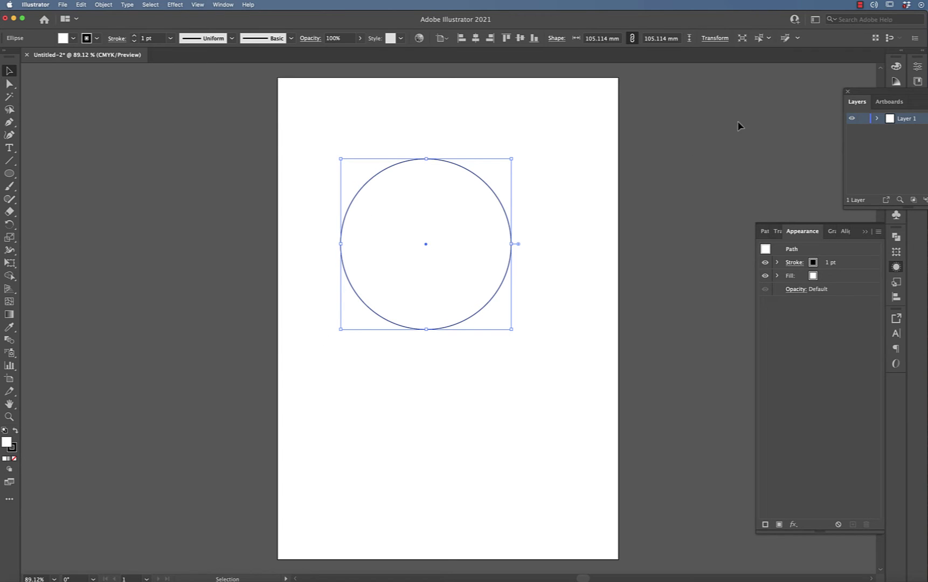
# Bring the Layers panel fully into view and float the Swatches and Color Guide panels just below the circle
pyautogui.moveTo(885, 92); pyautogui.dragTo(726, 89)
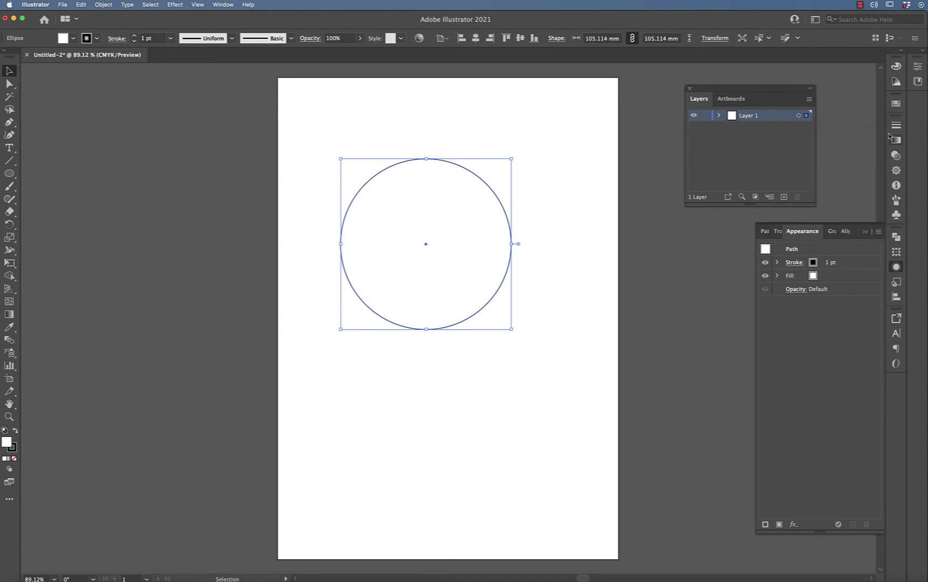
pyautogui.click(895, 105)
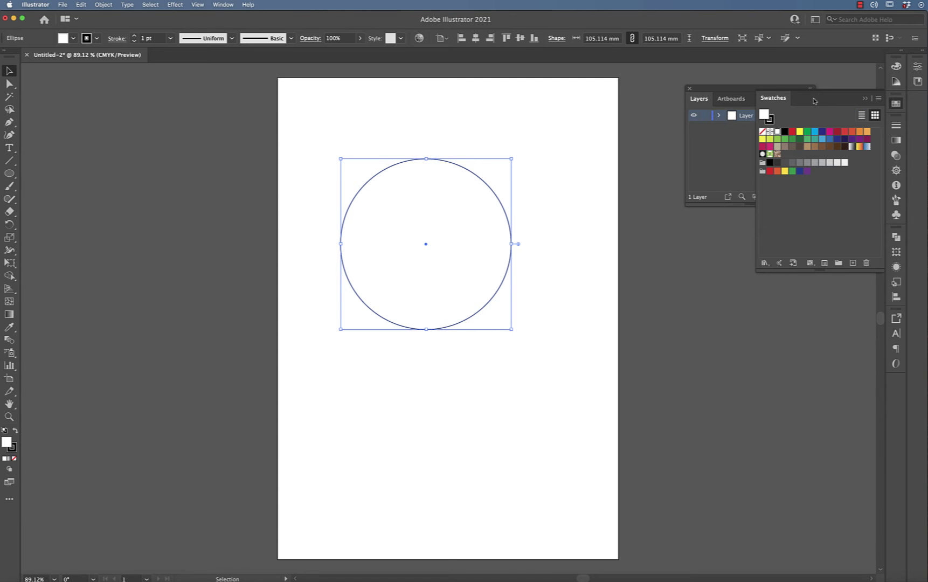
pyautogui.moveTo(827, 100); pyautogui.dragTo(427, 351)
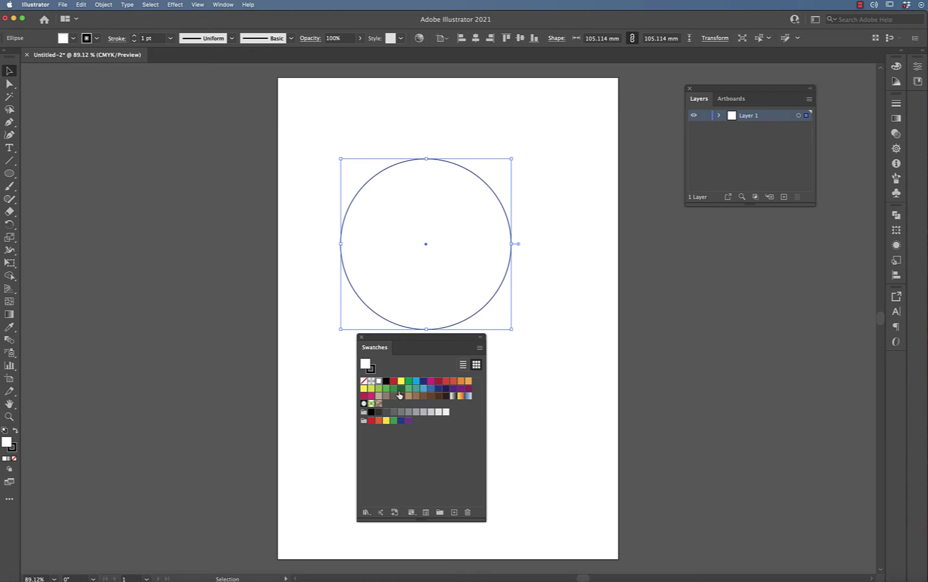
pyautogui.click(895, 81)
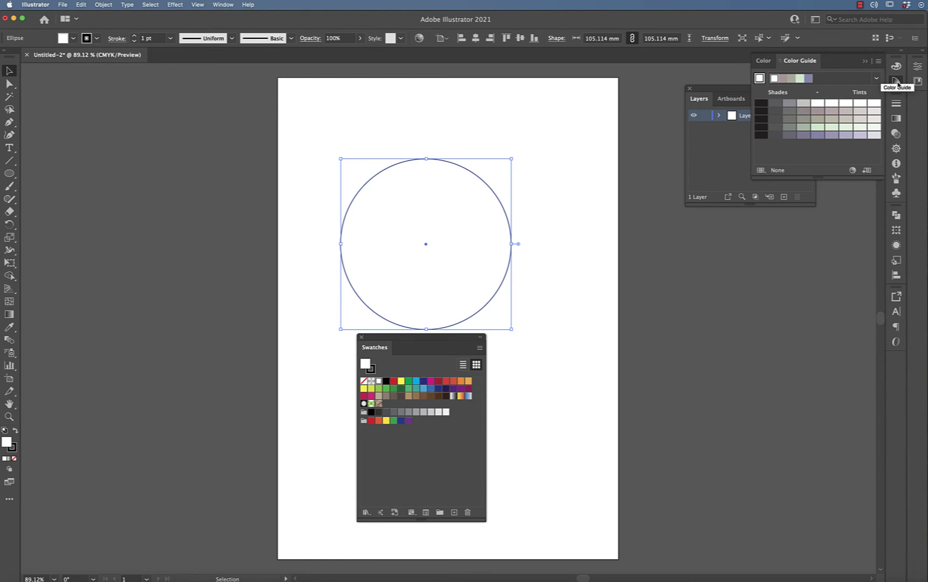
pyautogui.moveTo(895, 80); pyautogui.dragTo(555, 342)
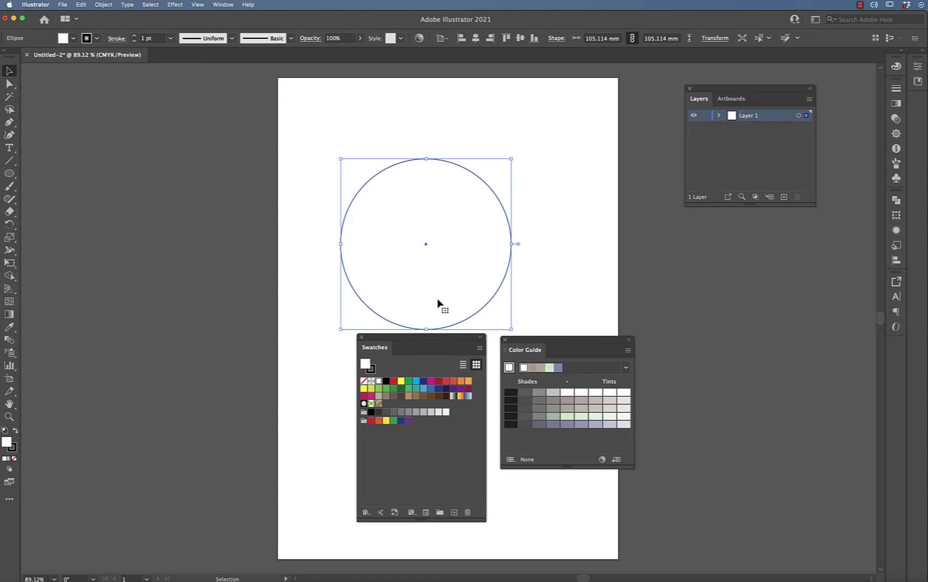
# Fill the selected circle with the red EF2929 using the Color Picker
pyautogui.hscroll(3, 438, 303)
pyautogui.hscroll(5, 437, 303)
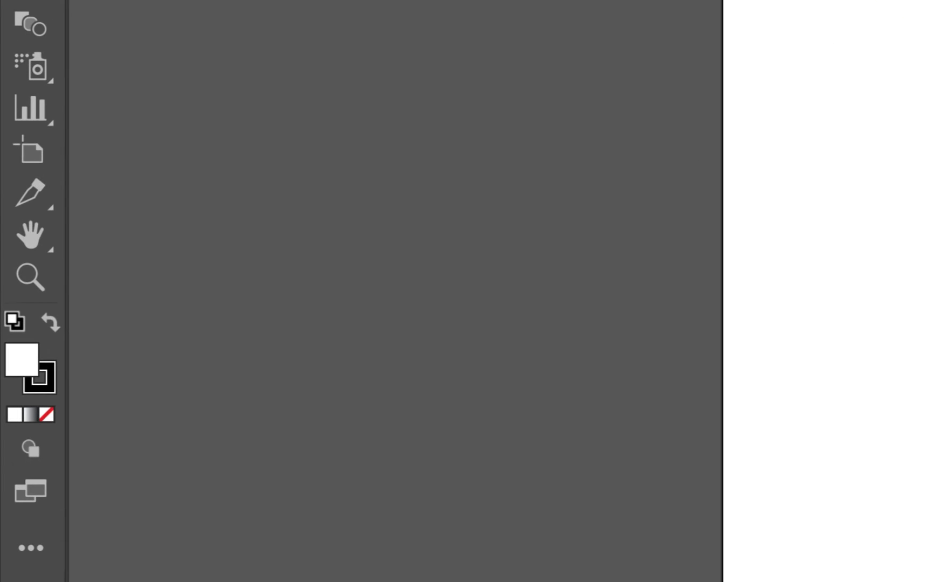
pyautogui.doubleClick(20, 362)
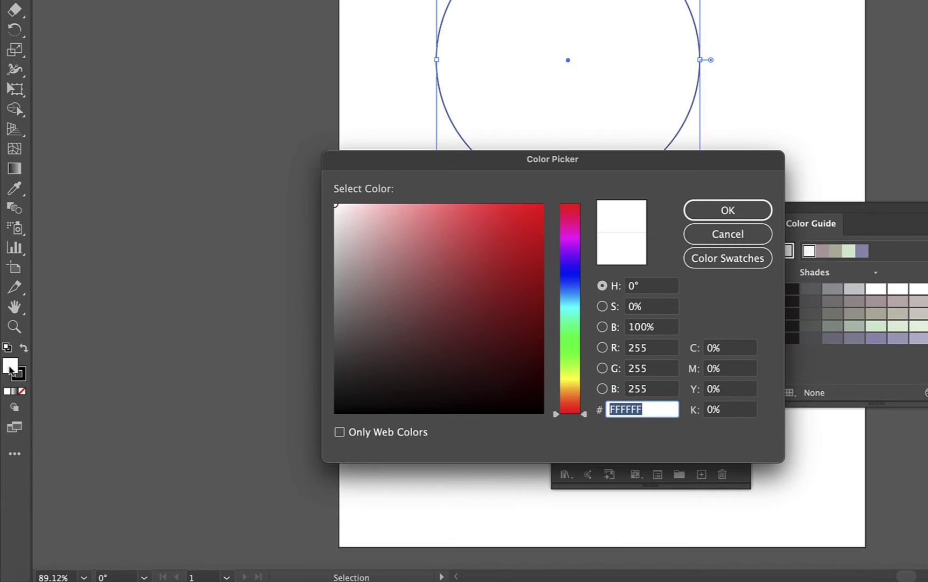
pyautogui.click(509, 216)
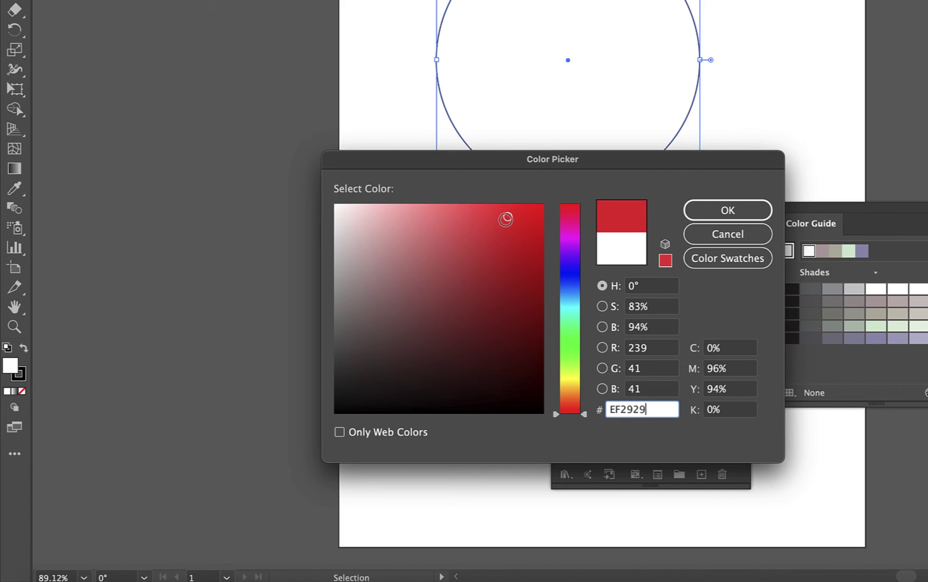
pyautogui.click(716, 215)
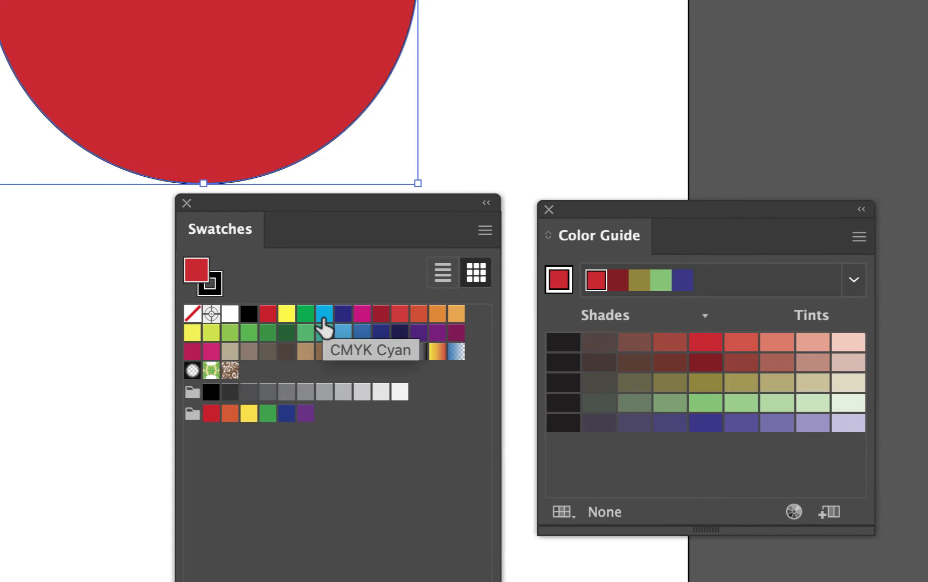
# Recolor the circle's fill with the CMYK Cyan swatch and a pale blue tint from the Color Guide's first row
pyautogui.click(596, 278)
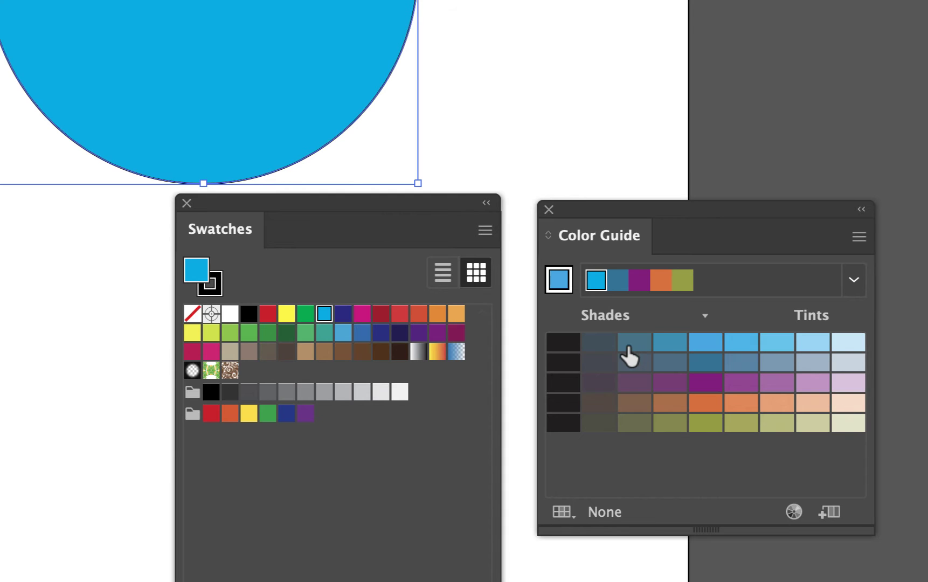
pyautogui.click(598, 344)
pyautogui.click(847, 345)
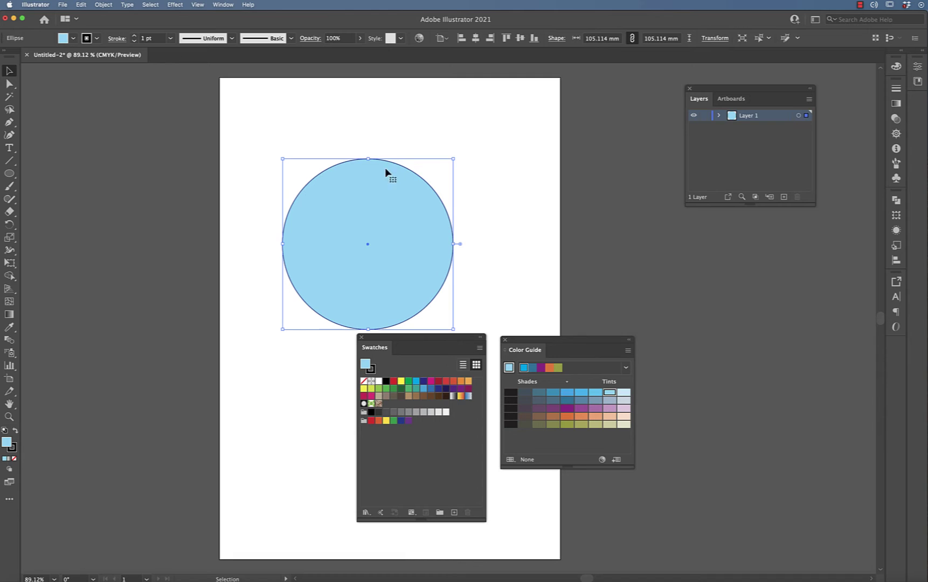
# Increase the circle's stroke weight to 10 pt and deselect the circle
pyautogui.click(134, 36)
pyautogui.click(134, 36)
pyautogui.click(134, 36)
pyautogui.click(134, 36)
pyautogui.click(134, 36)
pyautogui.click(134, 36)
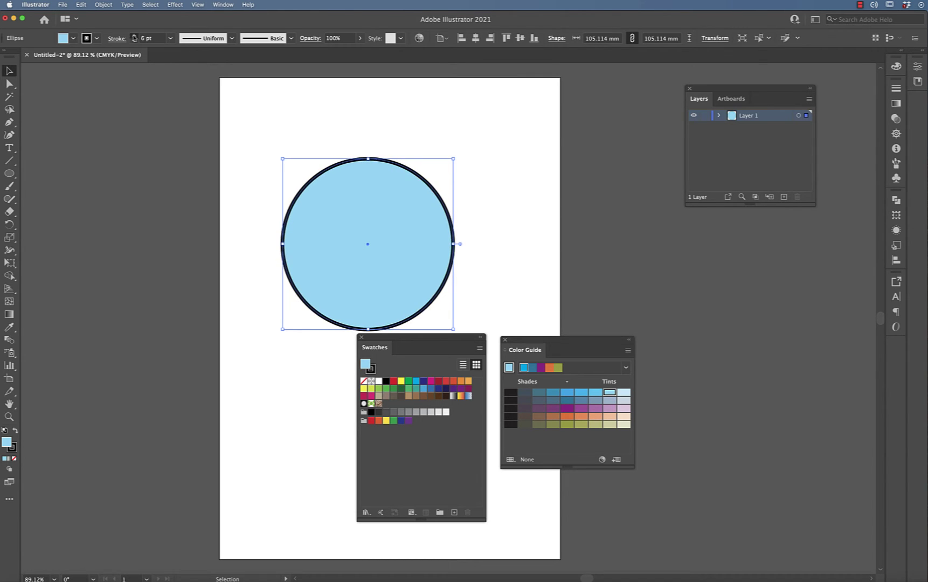
pyautogui.click(134, 37)
pyautogui.click(134, 37)
pyautogui.click(134, 36)
pyautogui.click(510, 218)
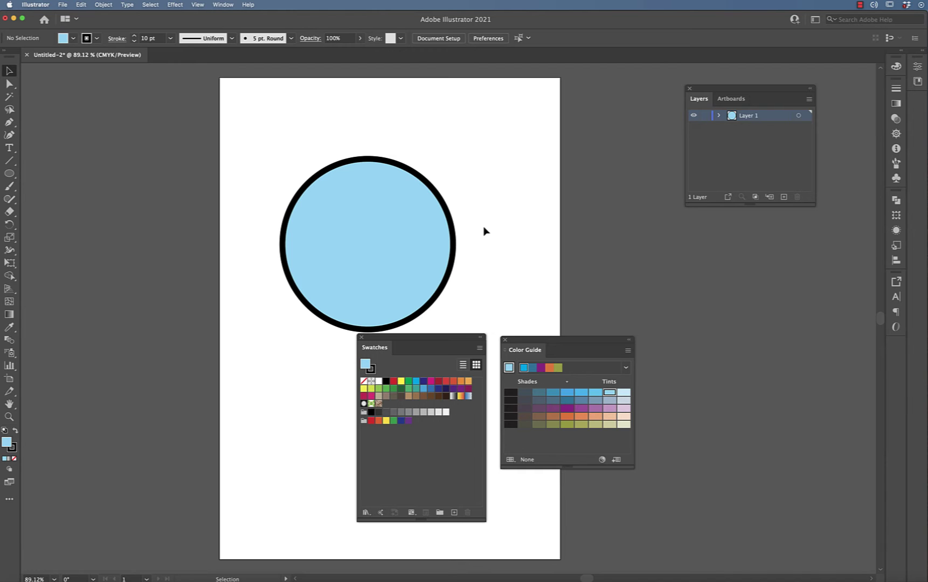
# Select the circle and set its stroke to None
pyautogui.click(422, 257)
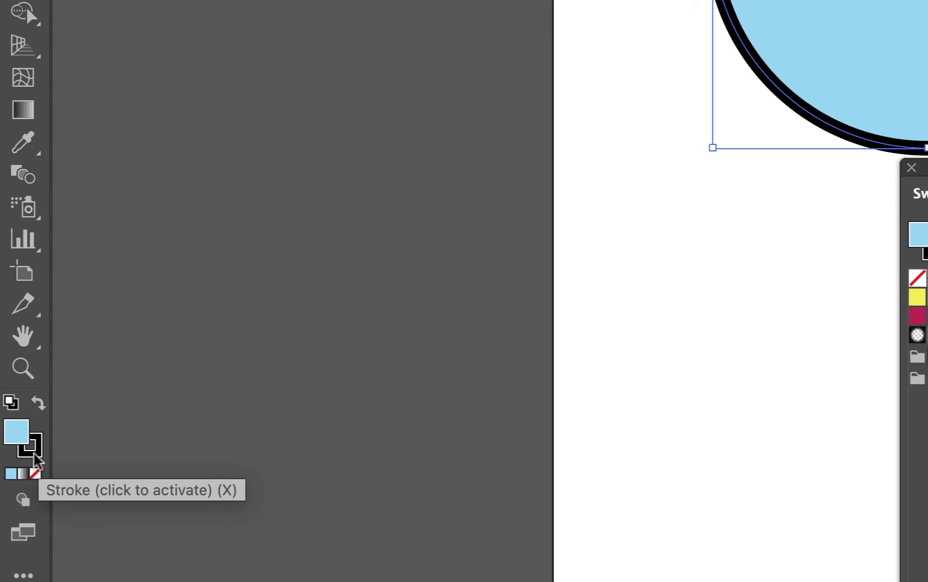
pyautogui.click(35, 454)
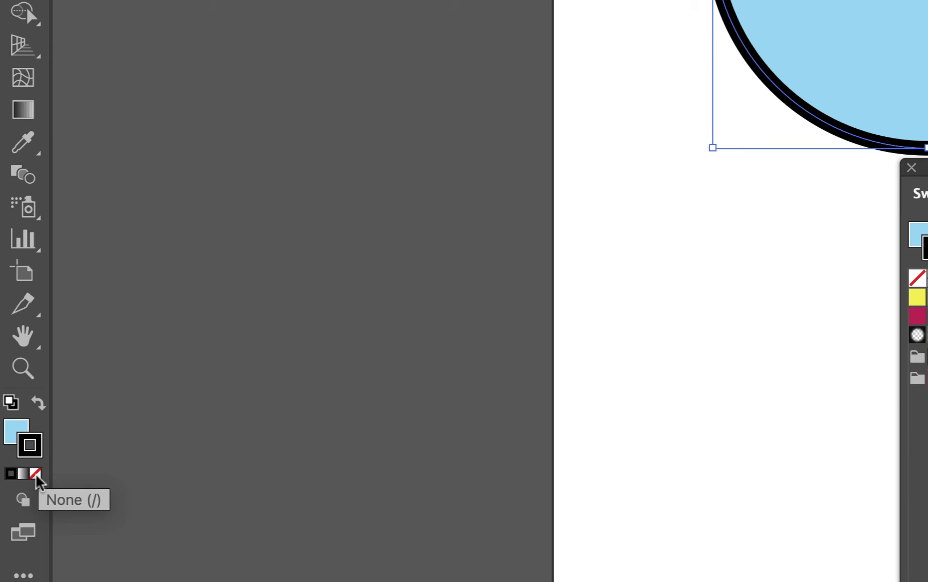
pyautogui.click(35, 474)
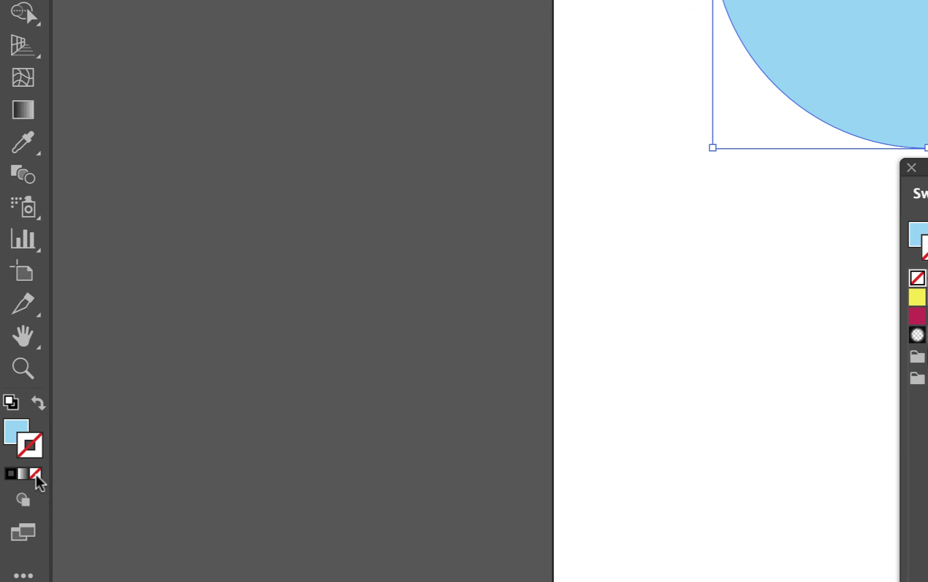
# Try red, yellow and orange swatches on the circle's fill, ending with the light orange C=0 M=35 Y=85 K=0
pyautogui.click(11, 434)
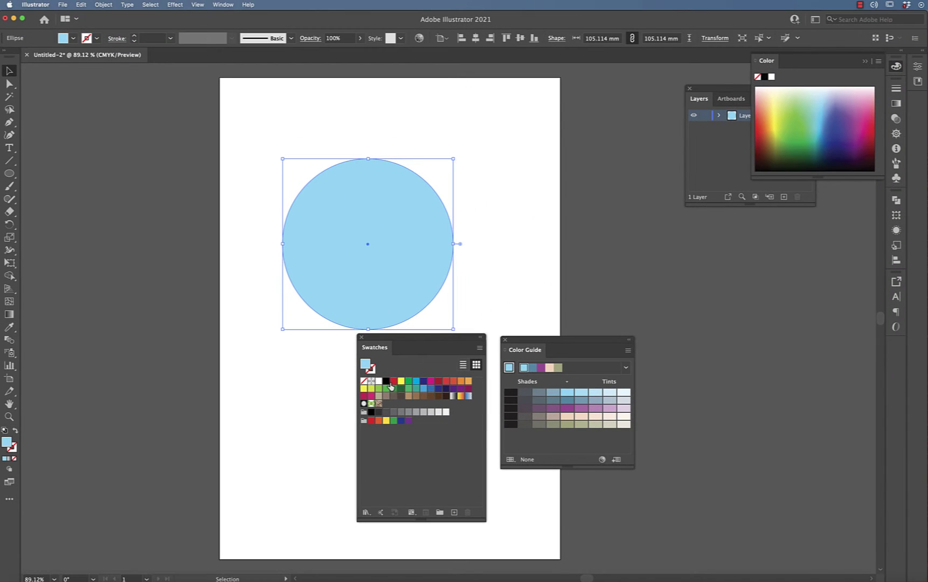
pyautogui.click(393, 382)
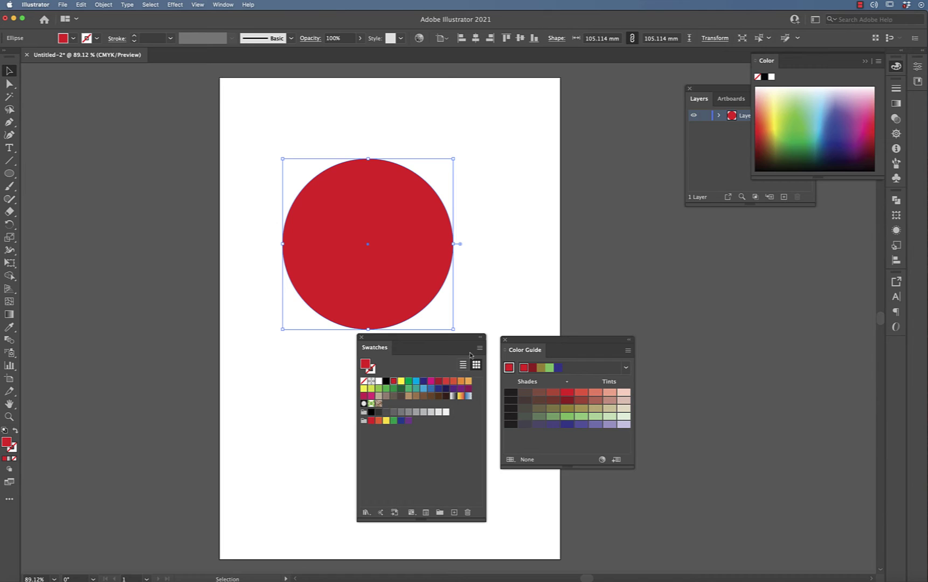
pyautogui.click(401, 381)
pyautogui.click(415, 381)
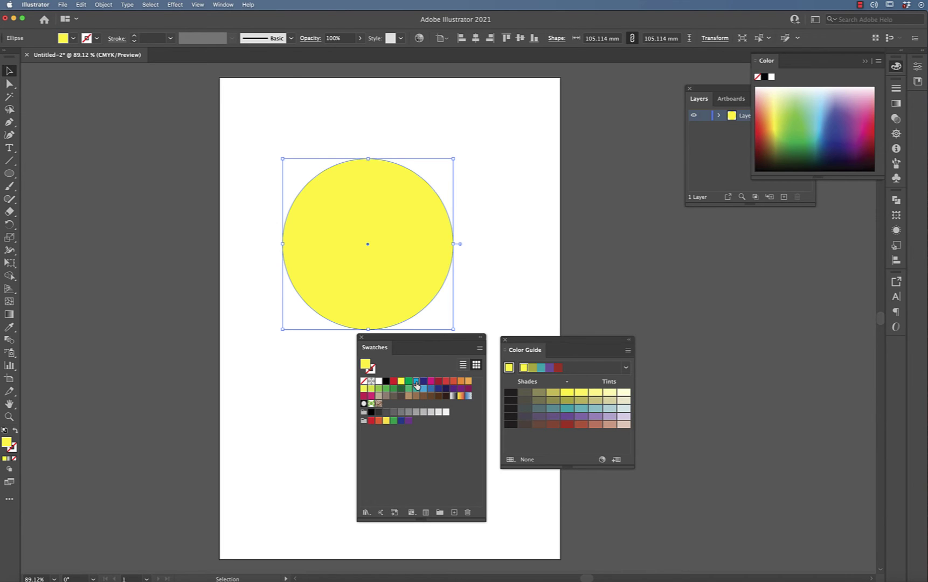
pyautogui.click(446, 381)
pyautogui.click(454, 380)
pyautogui.click(461, 381)
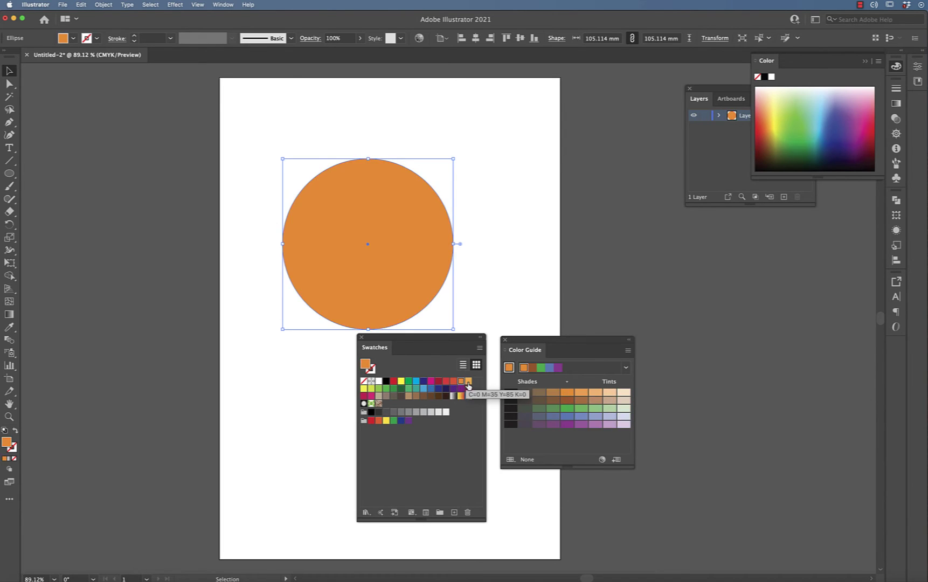
pyautogui.click(468, 382)
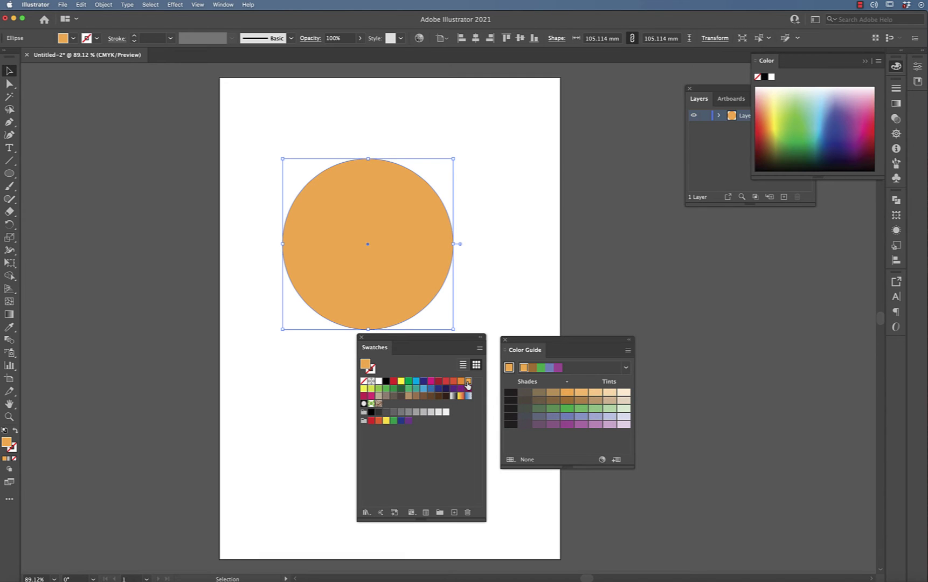
# Move the Swatches and Color Guide panels off the page to the area below the Layers panel
pyautogui.moveTo(458, 344); pyautogui.dragTo(439, 406)
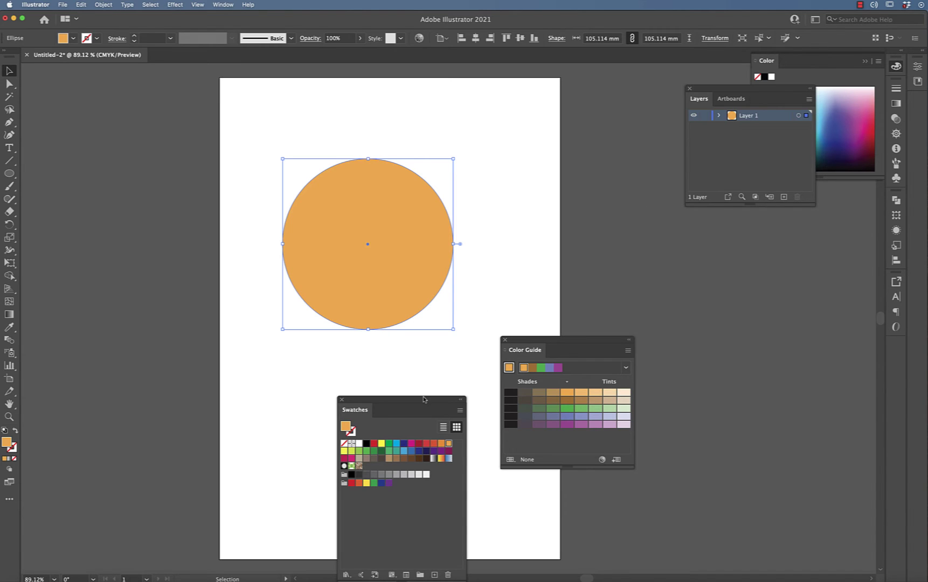
pyautogui.moveTo(425, 399); pyautogui.dragTo(772, 264)
pyautogui.moveTo(585, 340); pyautogui.dragTo(757, 358)
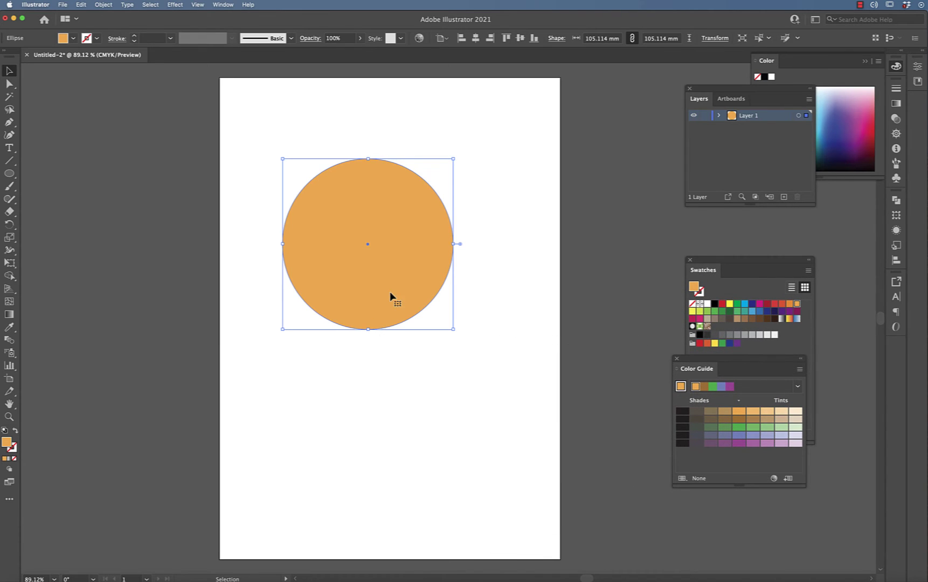
# Shrink the circle proportionally to about 49 mm in diameter and duplicate it into a cloud-like cluster of eleven overlapping circles
pyautogui.moveTo(452, 329); pyautogui.dragTo(362, 239)
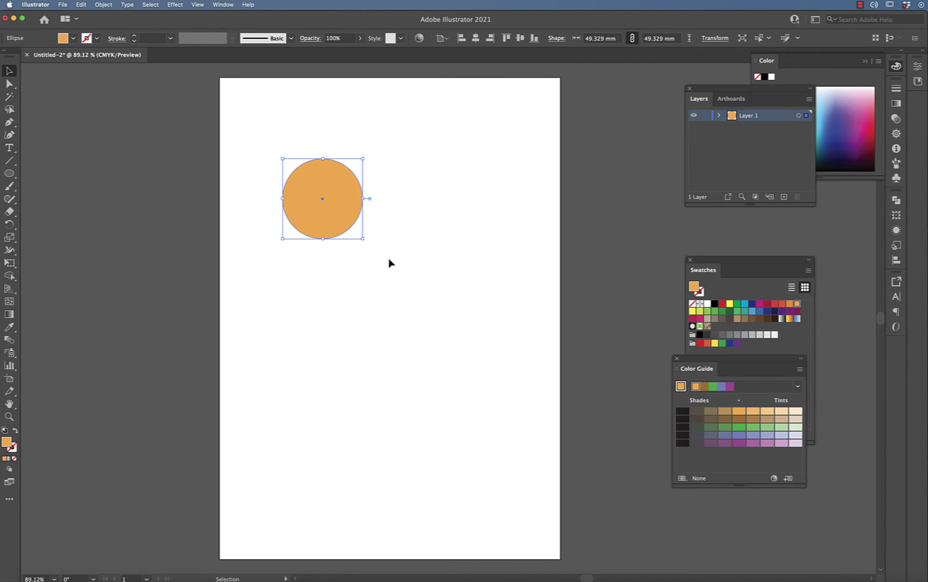
pyautogui.moveTo(325, 204); pyautogui.dragTo(367, 227)
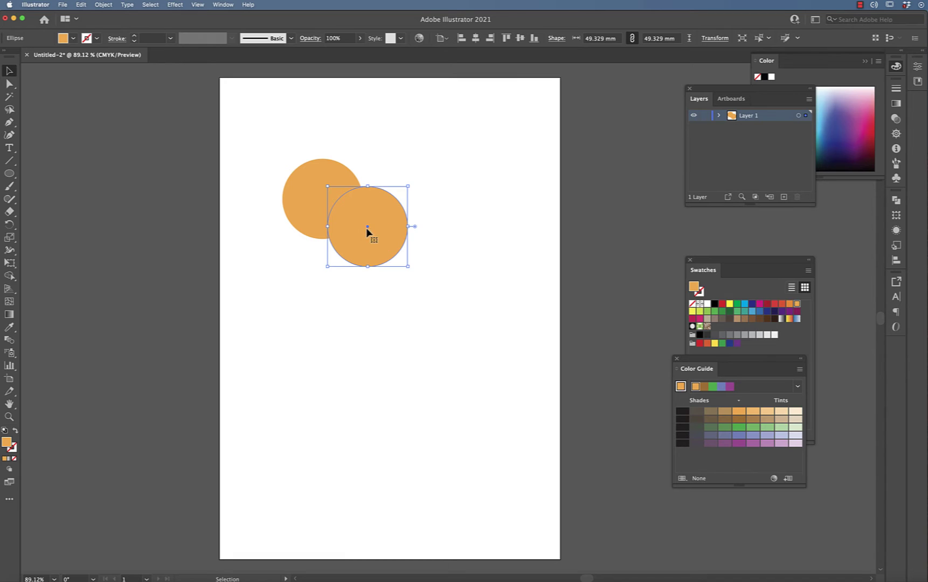
pyautogui.rightClick(366, 229)
pyautogui.press('Escape')
pyautogui.moveTo(362, 233); pyautogui.dragTo(385, 188)
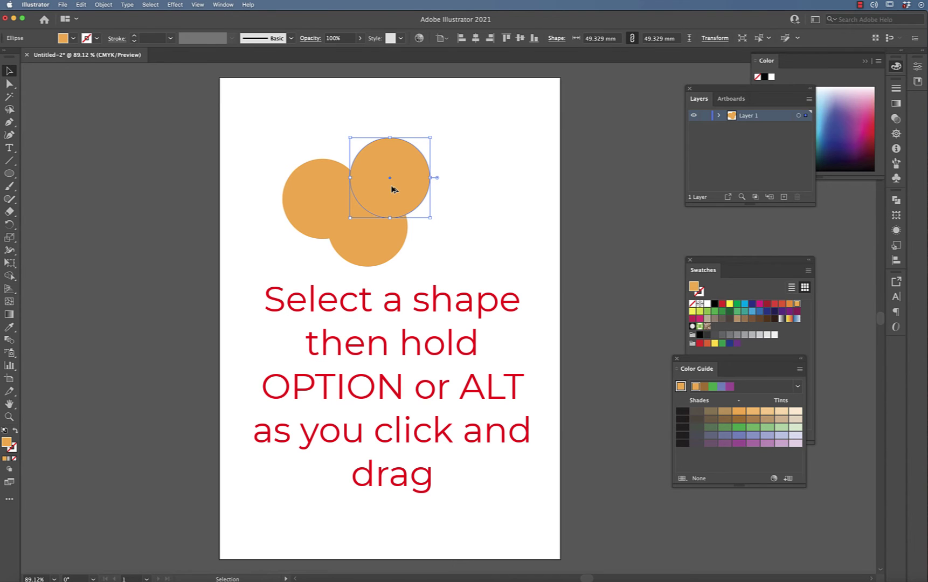
pyautogui.moveTo(391, 187); pyautogui.dragTo(297, 268)
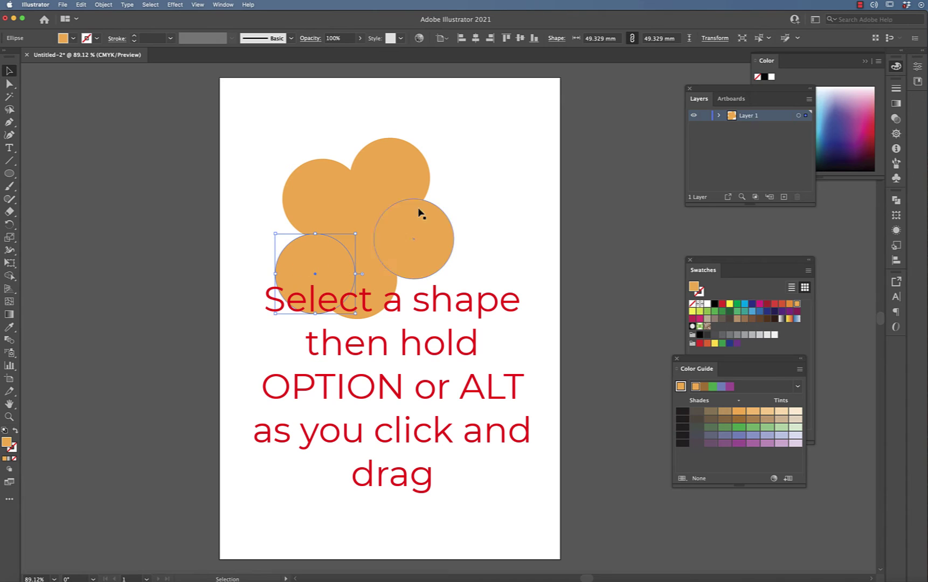
pyautogui.moveTo(393, 176); pyautogui.dragTo(451, 170)
pyautogui.moveTo(445, 235); pyautogui.dragTo(453, 274)
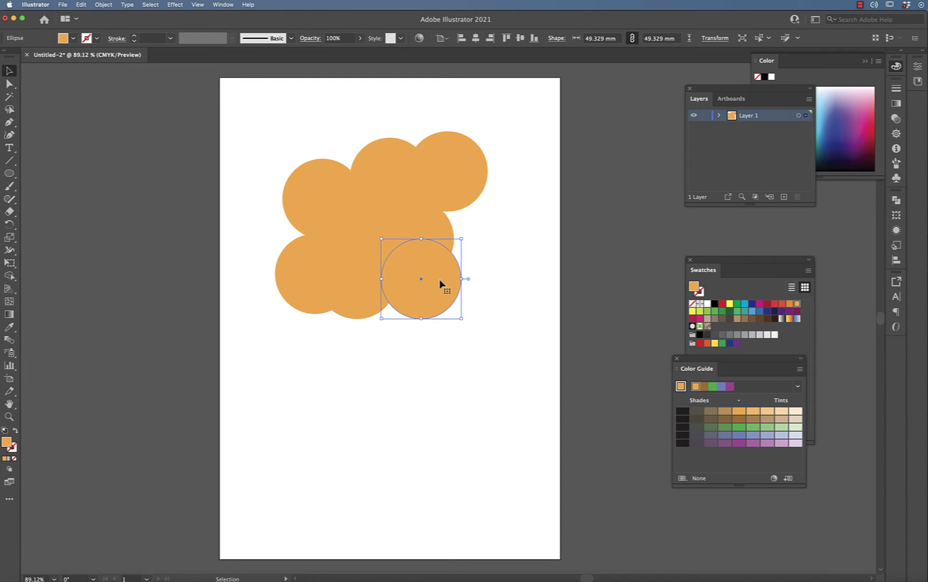
pyautogui.moveTo(442, 282); pyautogui.dragTo(484, 287)
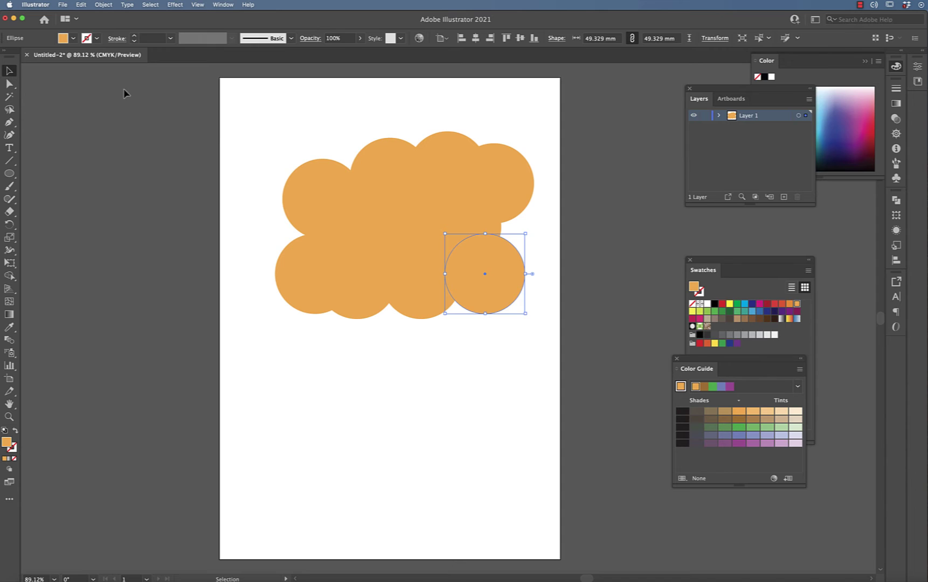
# Select all the circles, shift the whole cluster slightly up and to the left on the page, and deselect it
pyautogui.click(253, 99)
pyautogui.moveTo(255, 107); pyautogui.dragTo(564, 379)
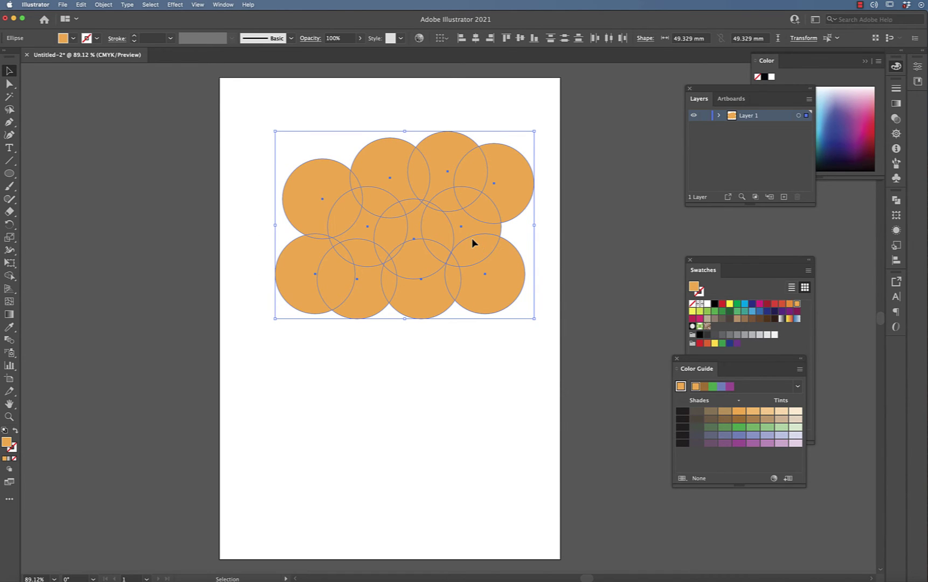
pyautogui.moveTo(472, 243); pyautogui.dragTo(454, 218)
pyautogui.click(437, 406)
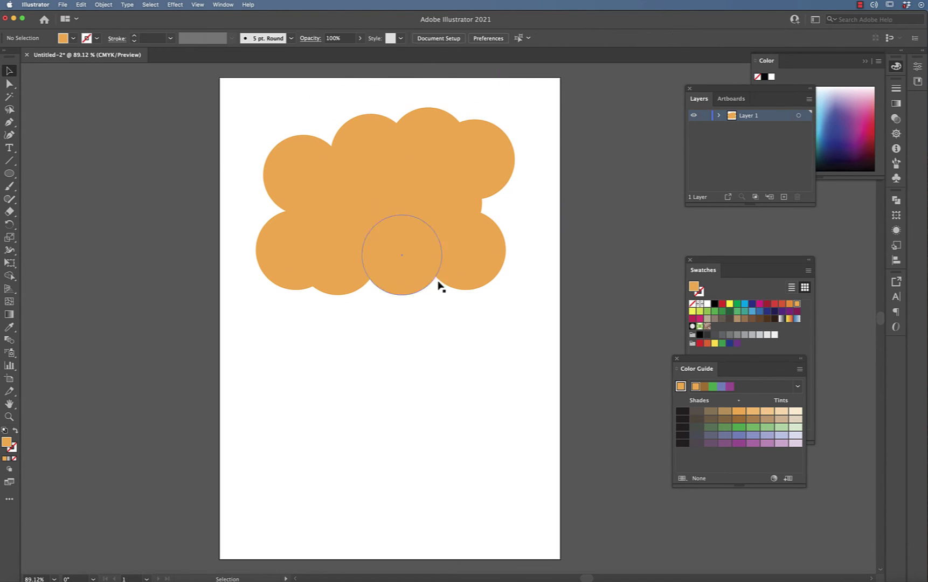
# Group all the circles, and check the group by deselecting and reselecting it
pyautogui.moveTo(250, 105); pyautogui.dragTo(543, 345)
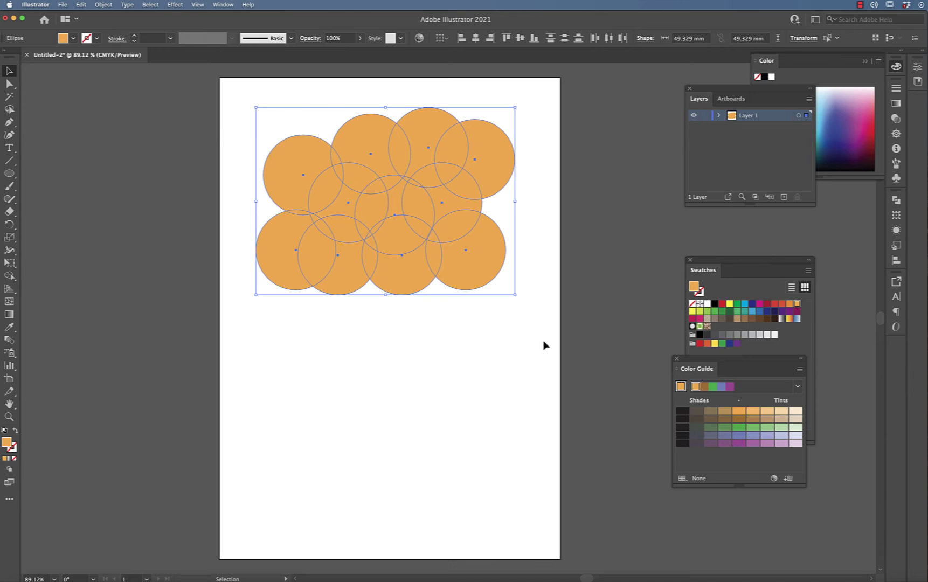
pyautogui.rightClick(416, 166)
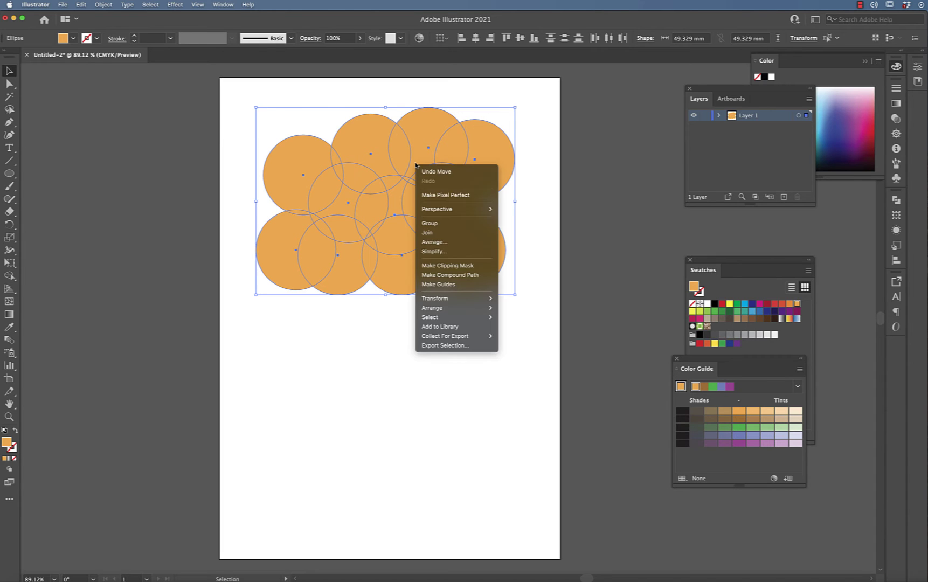
pyautogui.click(447, 225)
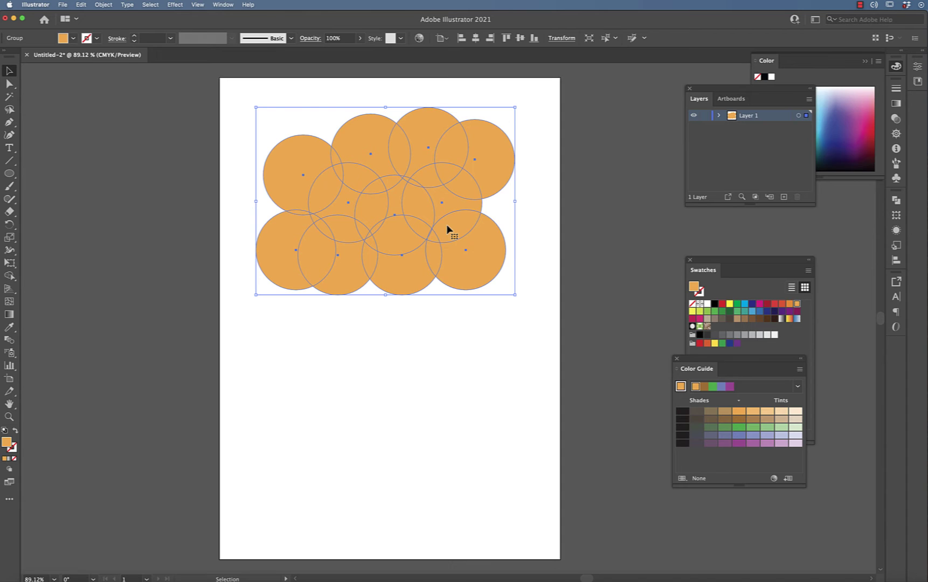
pyautogui.click(566, 243)
pyautogui.click(464, 213)
pyautogui.click(569, 218)
pyautogui.click(493, 161)
# Ungroup the circles, and try moving the upper-right circle away from the cluster before undoing that move
pyautogui.rightClick(485, 161)
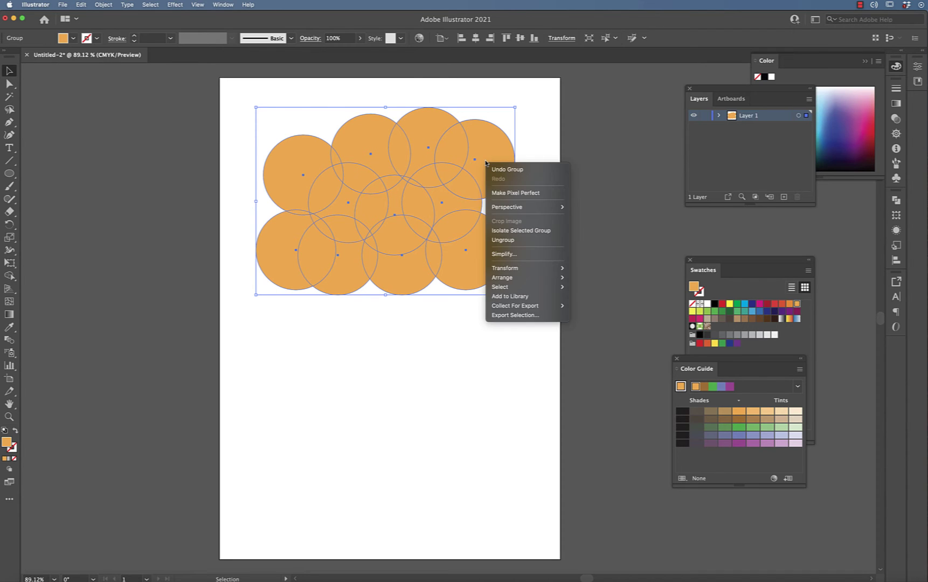
pyautogui.click(512, 242)
pyautogui.click(537, 237)
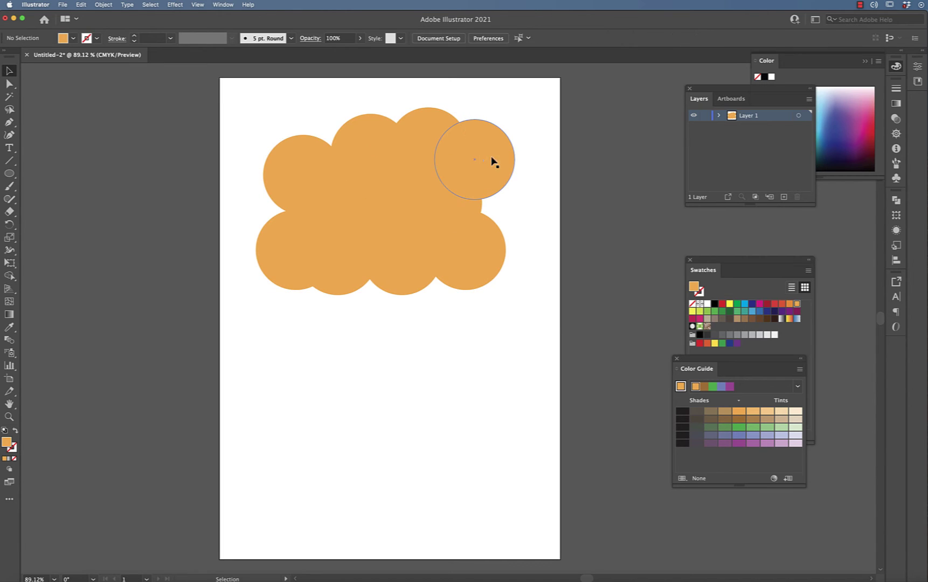
pyautogui.moveTo(482, 159); pyautogui.dragTo(520, 147)
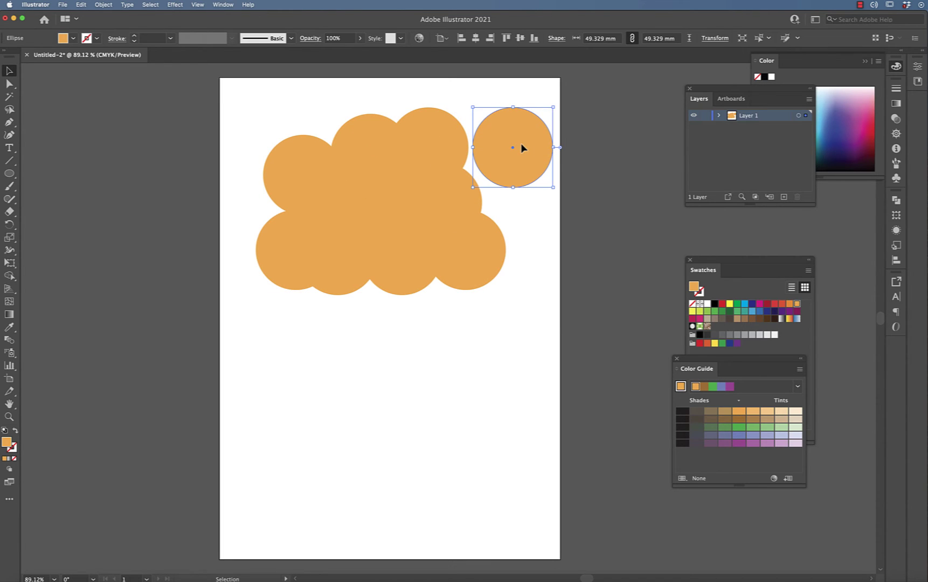
pyautogui.press('super+z')
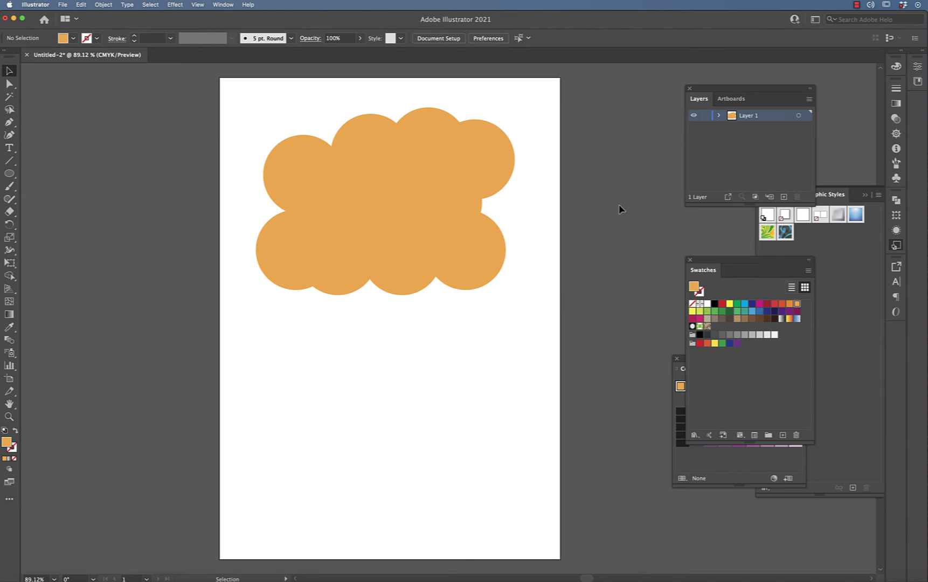
# Open the Align panel
pyautogui.click(223, 5)
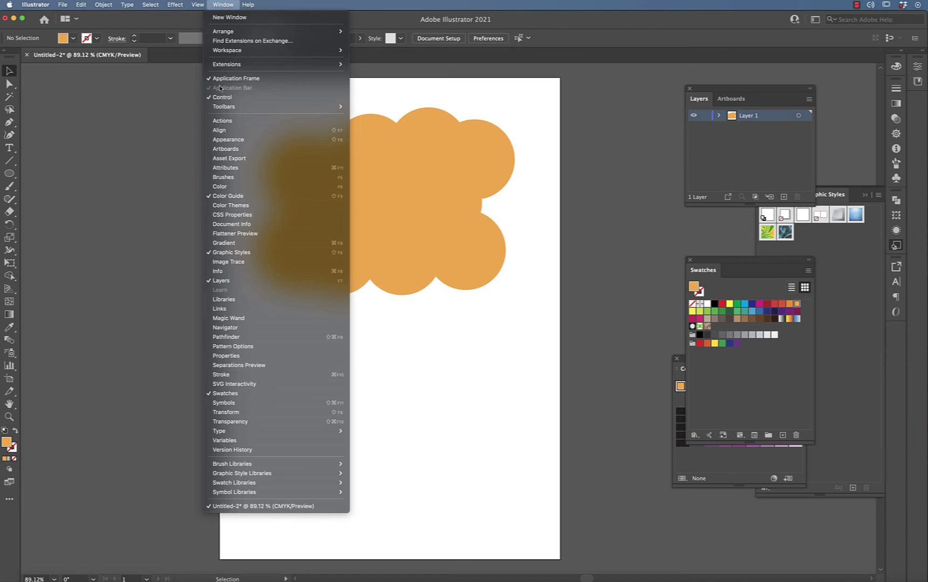
pyautogui.click(223, 131)
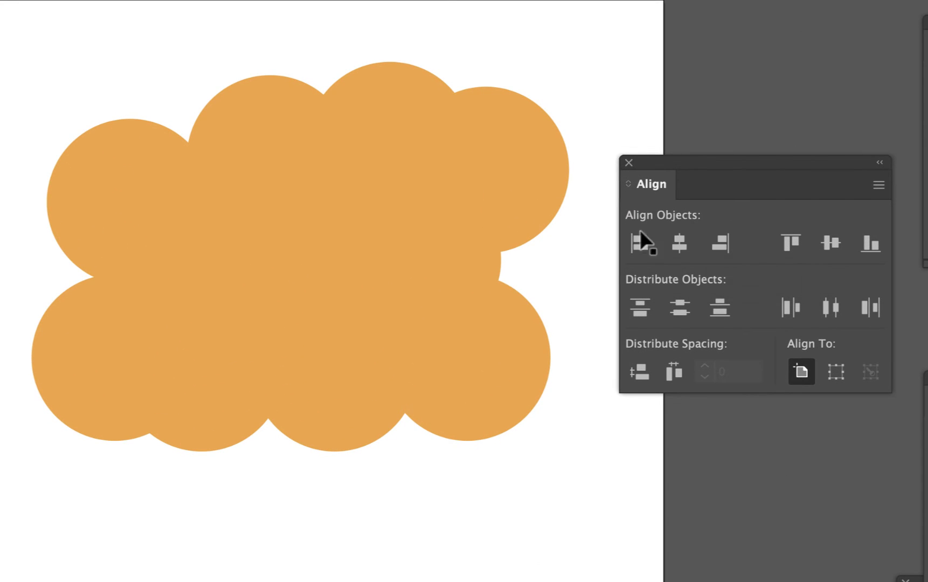
# Select all the circles and try horizontal alignment to the left, centre and right, undoing each alignment
pyautogui.moveTo(3, 50); pyautogui.dragTo(590, 485)
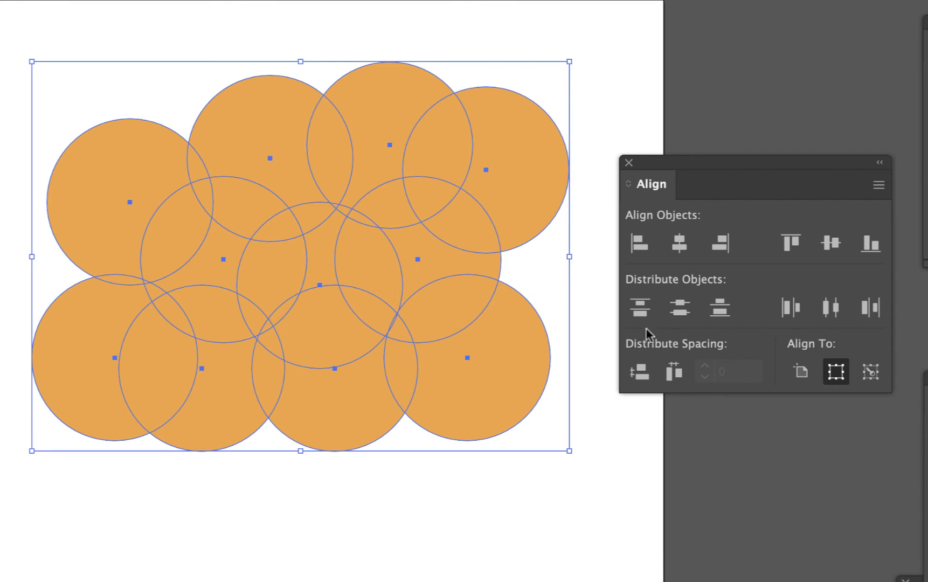
pyautogui.click(639, 248)
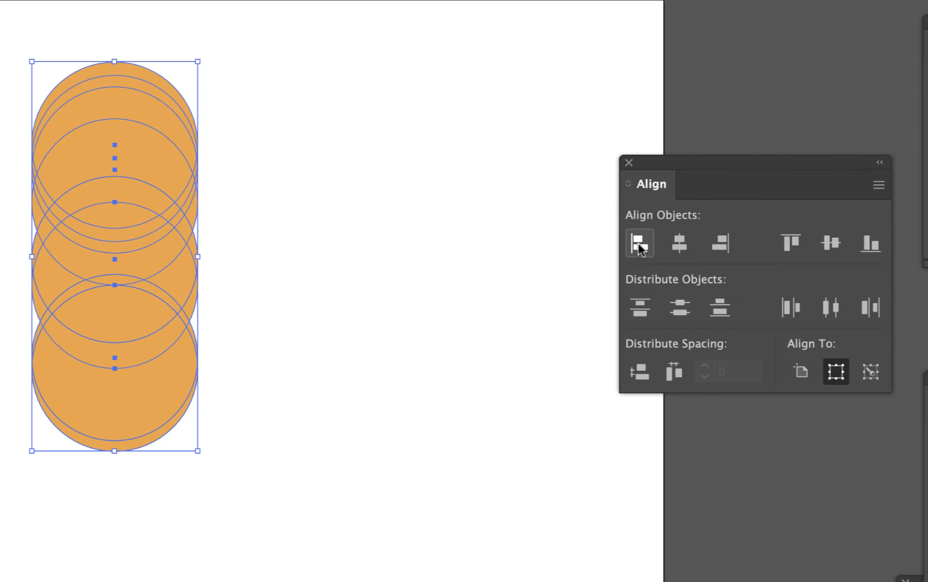
pyautogui.press('a')
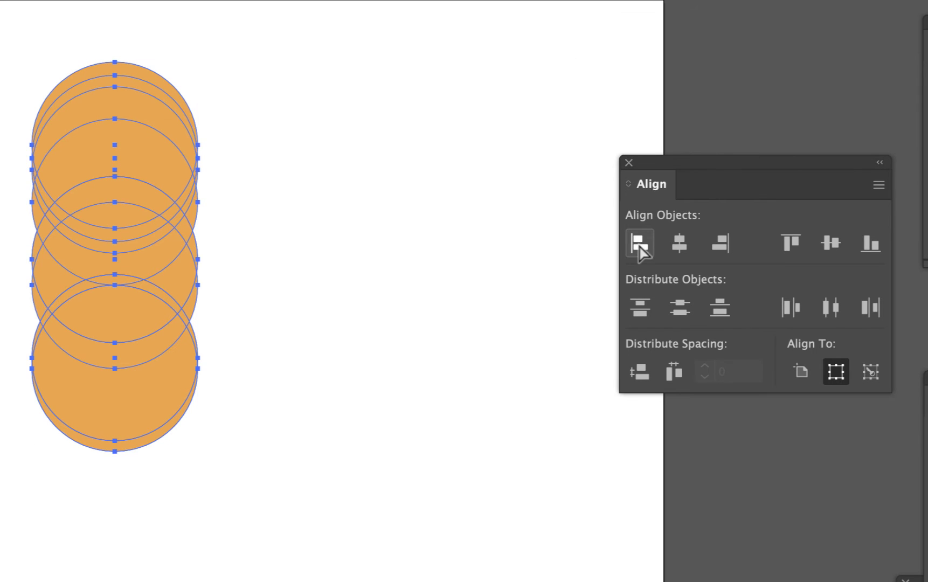
pyautogui.press('super+z')
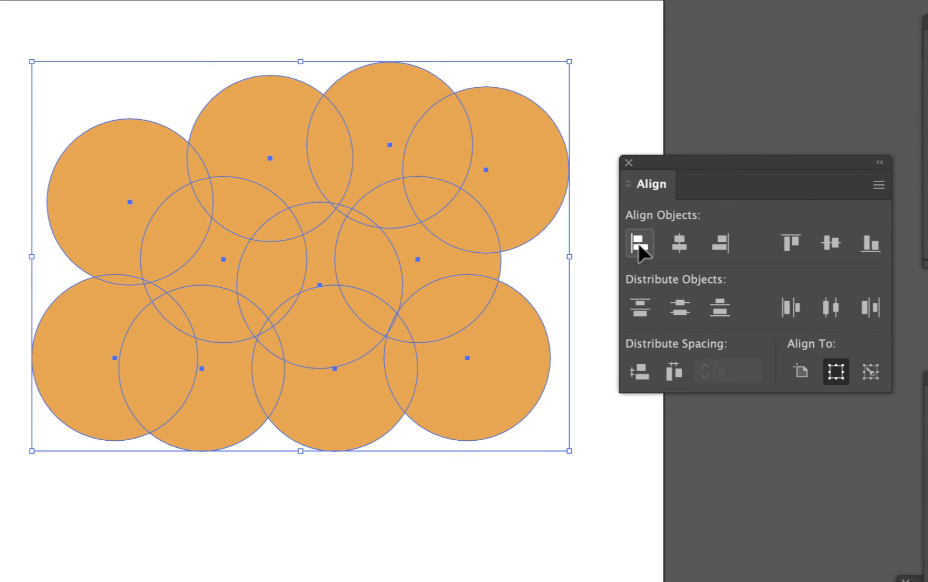
pyautogui.click(677, 249)
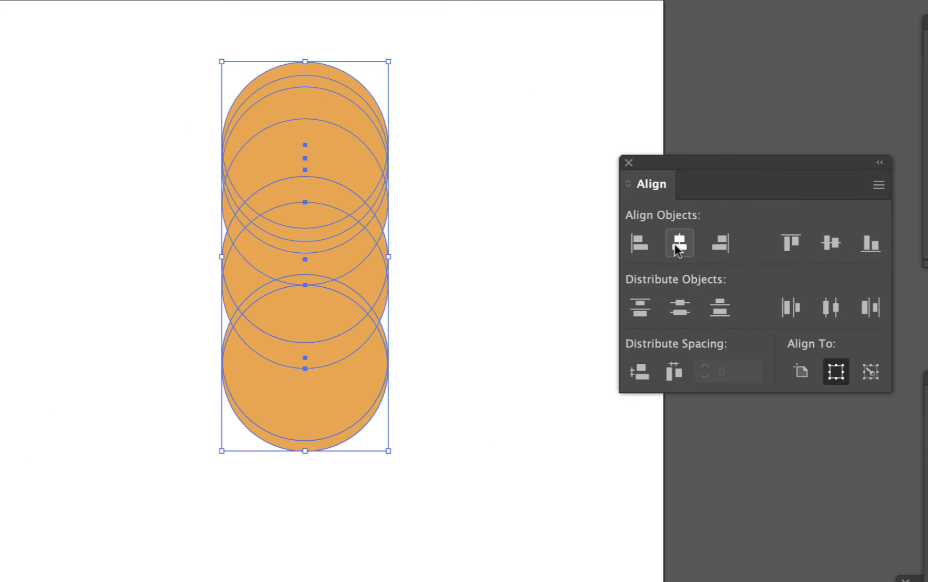
pyautogui.press('super+z')
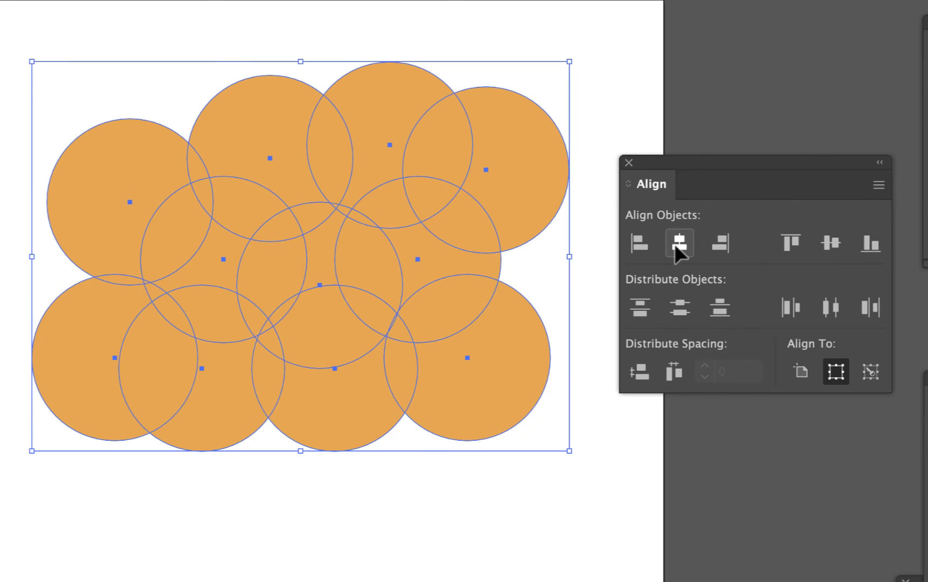
pyautogui.click(720, 247)
pyautogui.press('super+z')
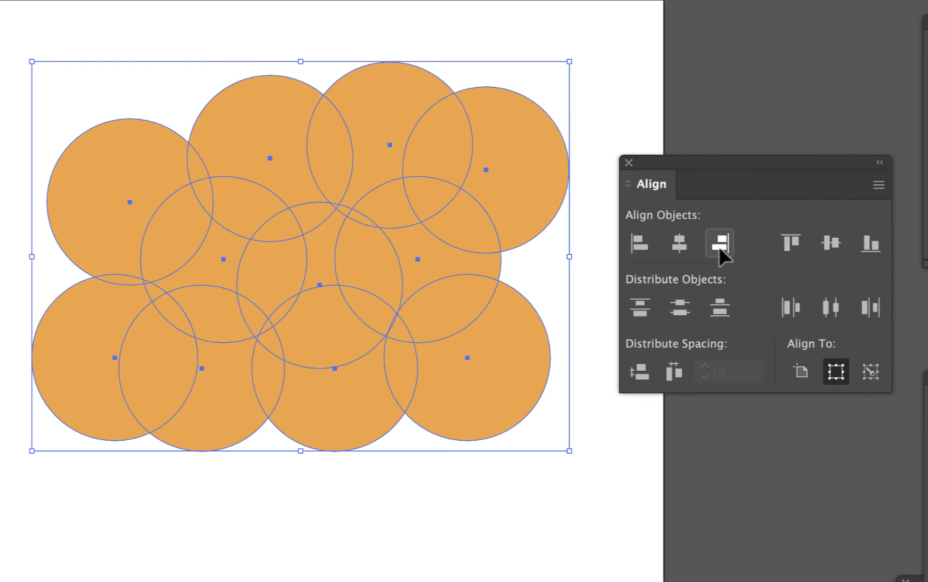
# Try aligning the selected circles vertically by their top edges, centres and bottom edges, undoing each alignment
pyautogui.click(790, 245)
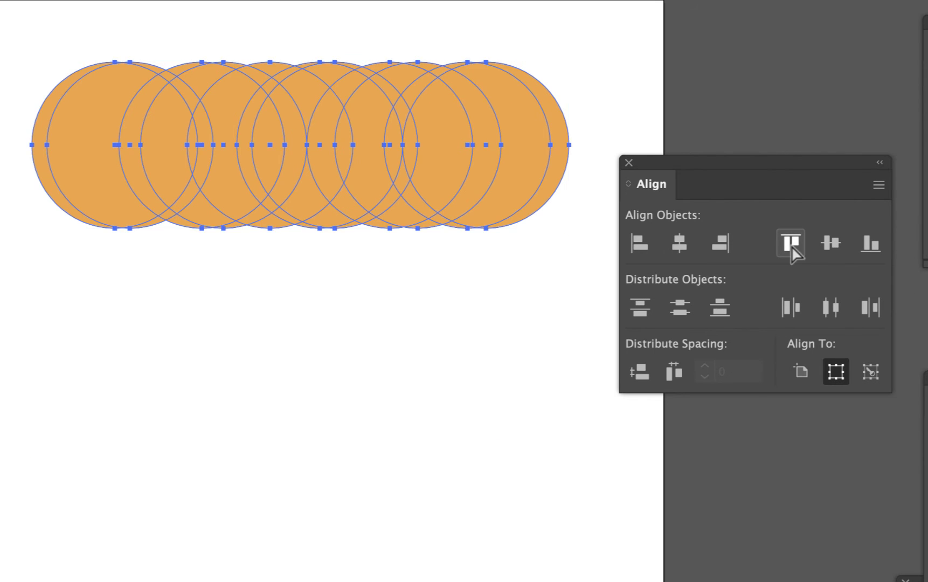
pyautogui.press('super+z')
pyautogui.click(831, 245)
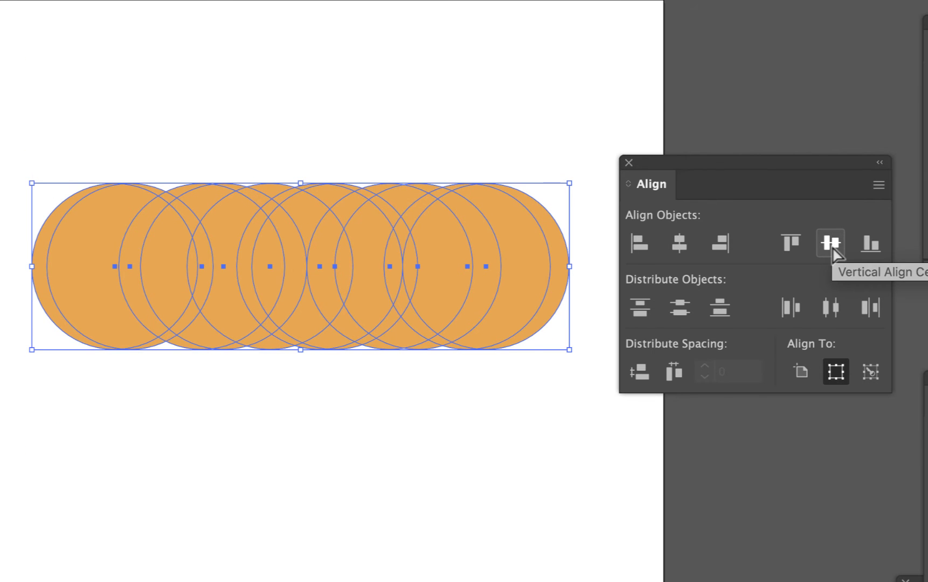
pyautogui.press('super+z')
pyautogui.click(870, 244)
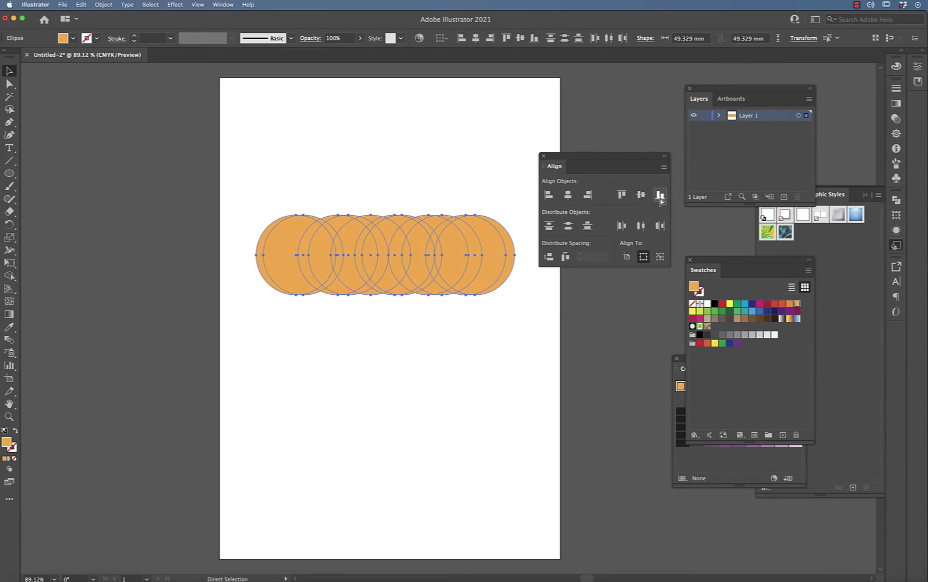
pyautogui.press('super+z')
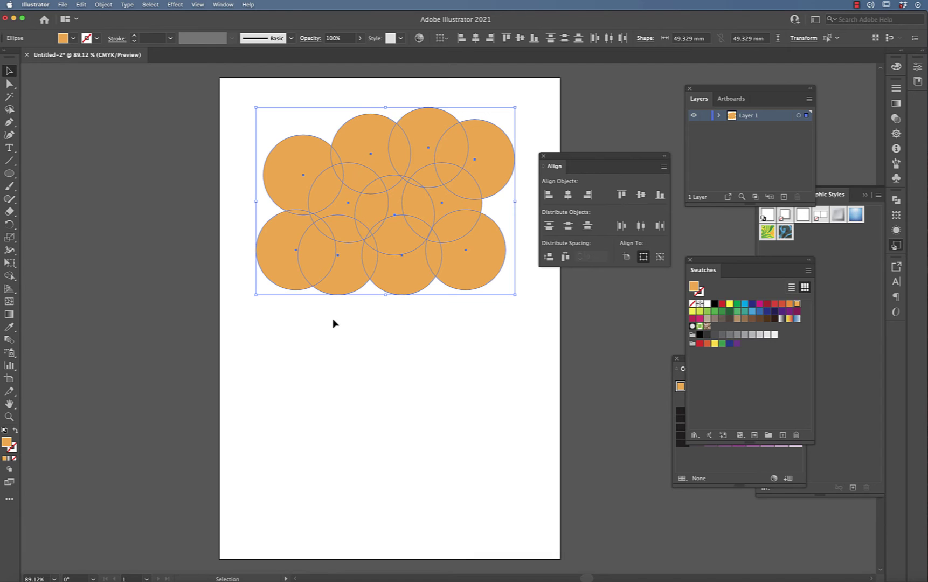
# Place a copy of the second circle in the cluster's lower row on the empty area below the cluster
pyautogui.click(324, 346)
pyautogui.click(345, 276)
pyautogui.press('a')
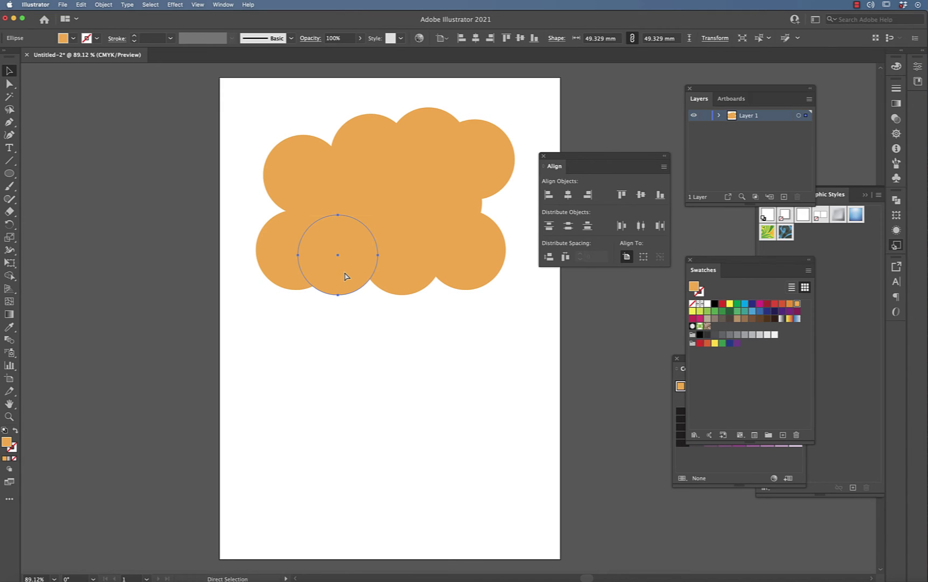
pyautogui.press('v')
pyautogui.moveTo(345, 276); pyautogui.dragTo(376, 358)
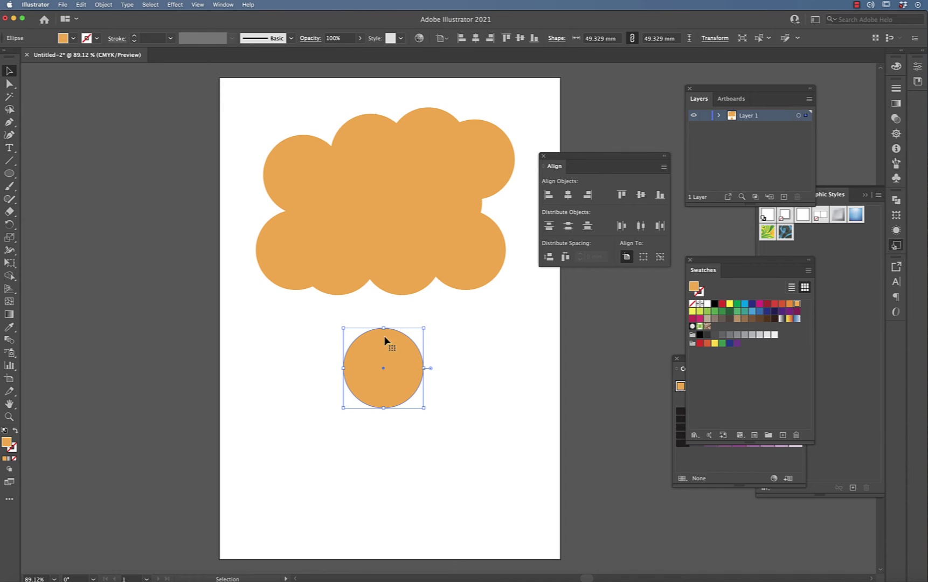
pyautogui.click(248, 297)
# Create a smaller copy, about 18 mm wide, at the lower-left of the separate circle and fill it black
pyautogui.press('super+z')
pyautogui.moveTo(424, 327); pyautogui.dragTo(381, 382)
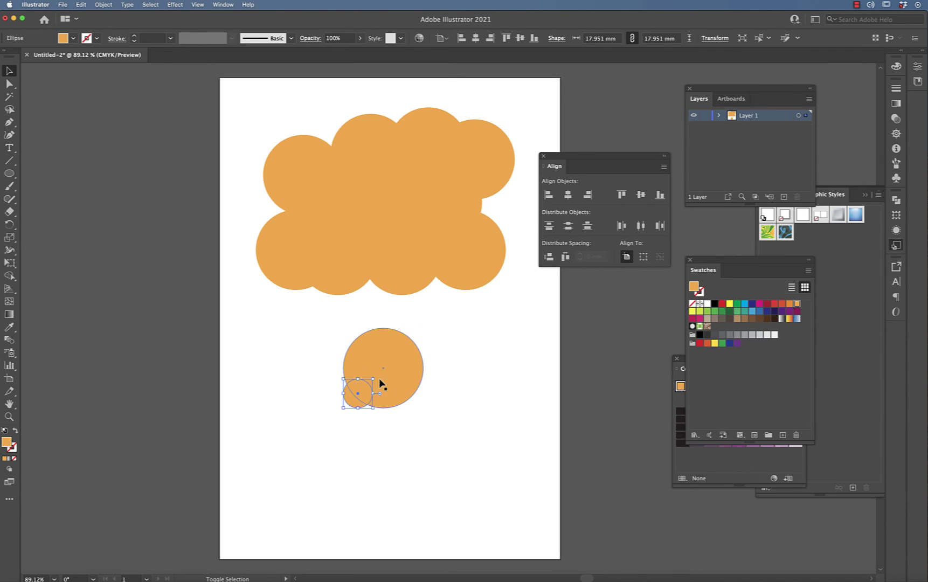
pyautogui.click(714, 304)
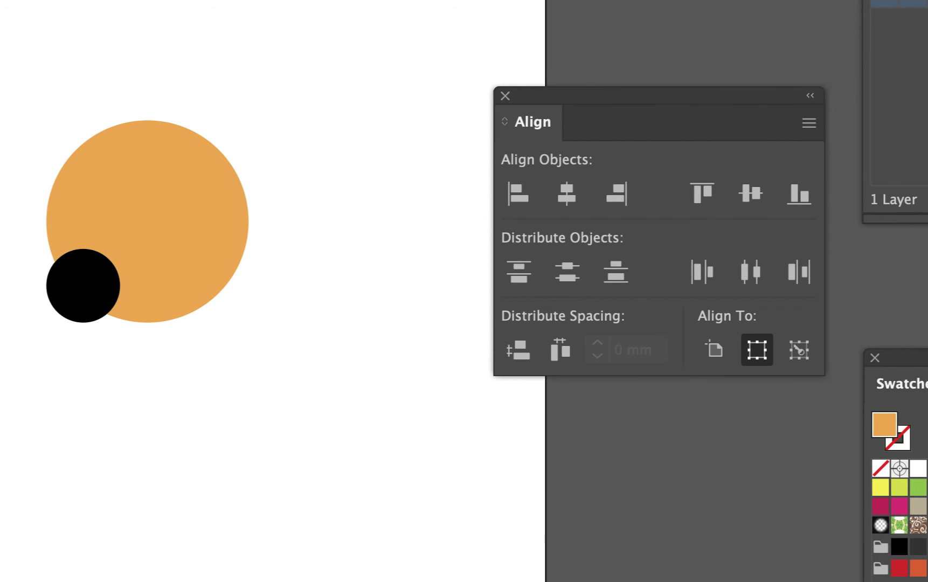
# Centre the small black circle and the large orange circle on each other horizontally and vertically, and deselect them
pyautogui.moveTo(2, 110); pyautogui.dragTo(214, 354)
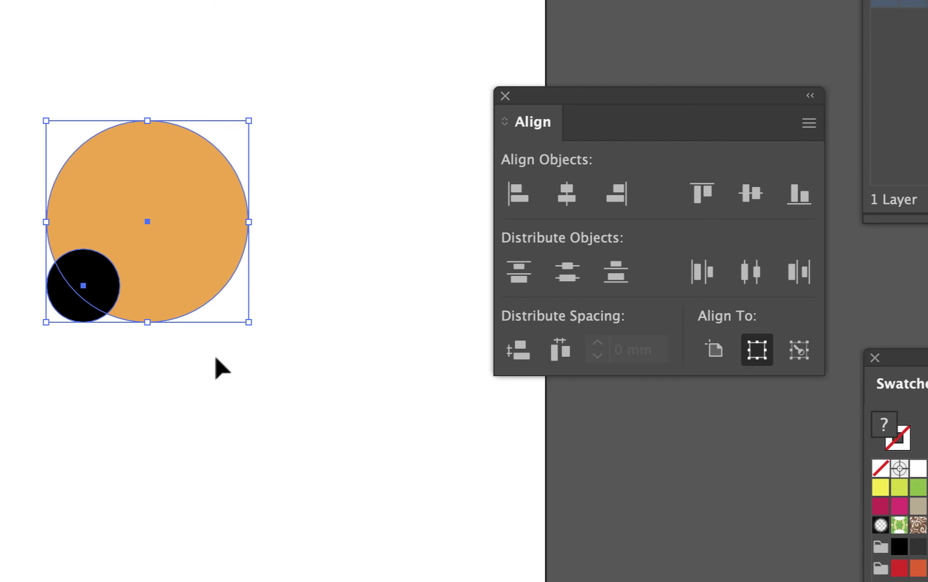
pyautogui.click(567, 195)
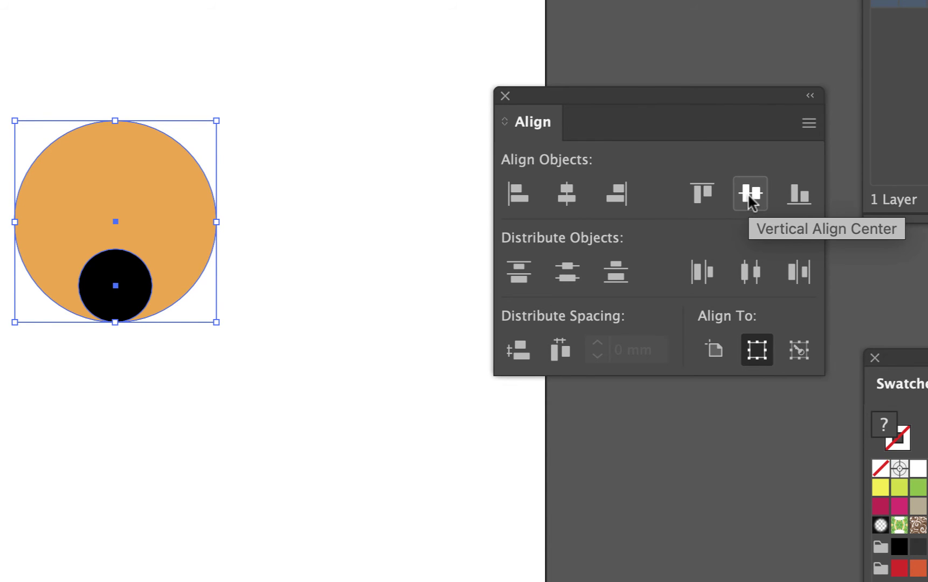
pyautogui.click(751, 194)
pyautogui.click(306, 359)
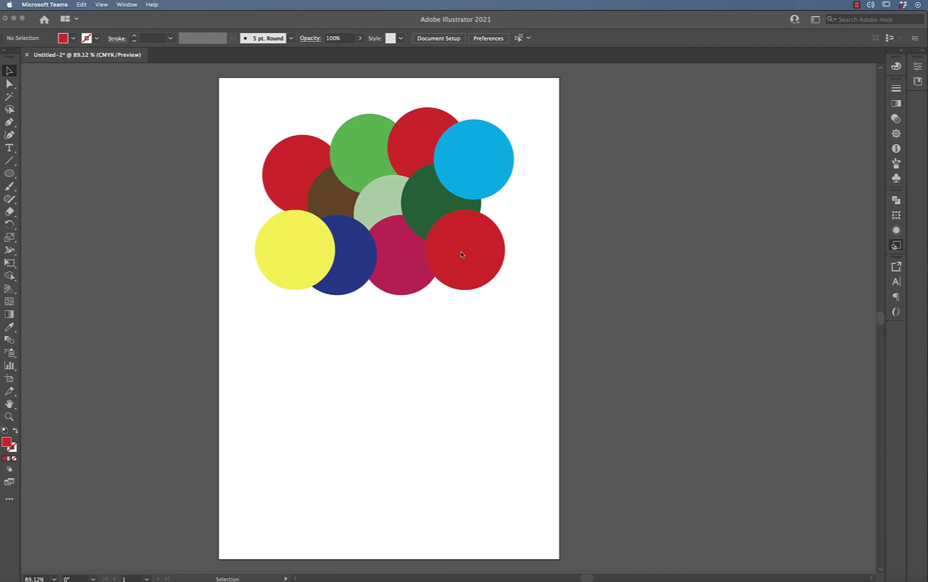
# Select the pale green circle in the middle of the cluster and bring it forward above the dark green and magenta circles
pyautogui.click(383, 200)
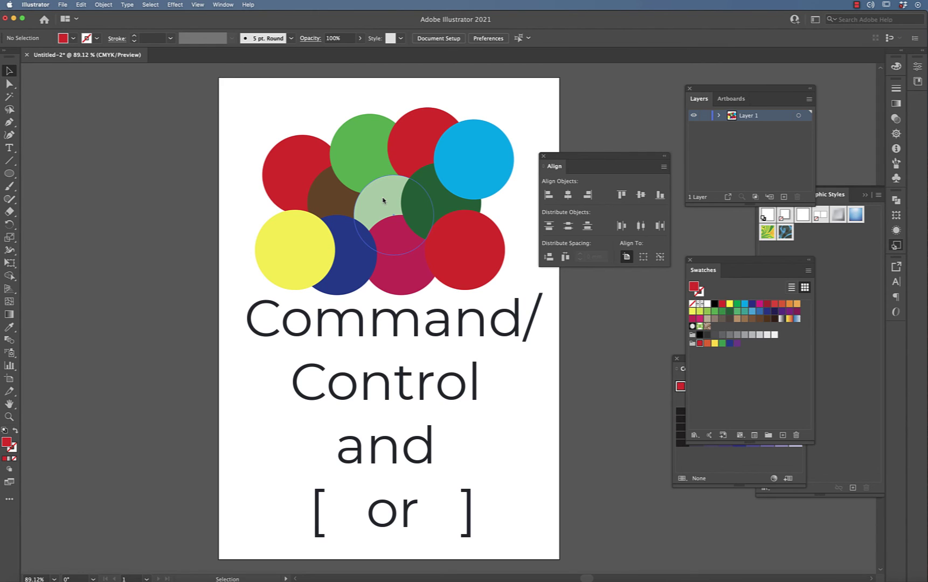
pyautogui.press('super')
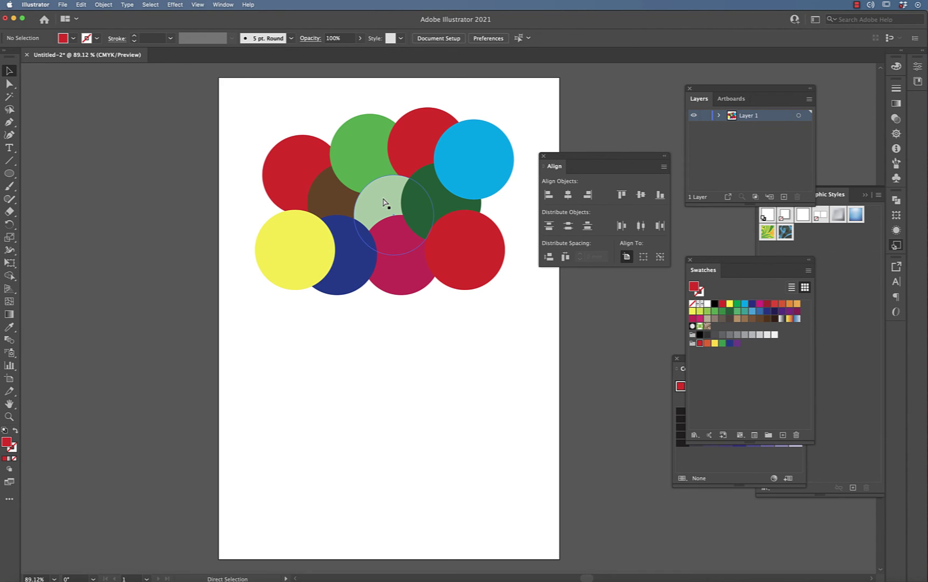
pyautogui.press('v')
pyautogui.click(382, 201)
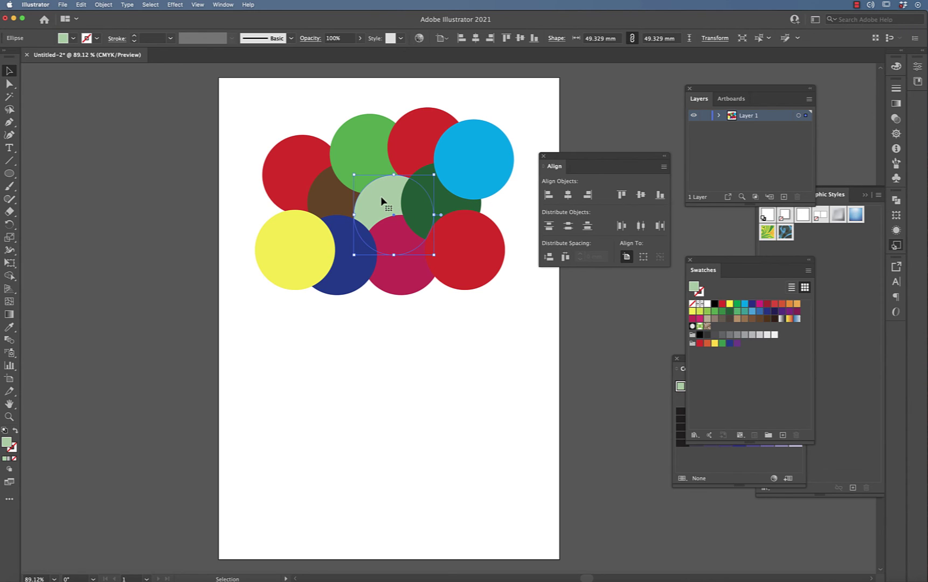
pyautogui.press('a')
pyautogui.press('super+shift+bracketright')
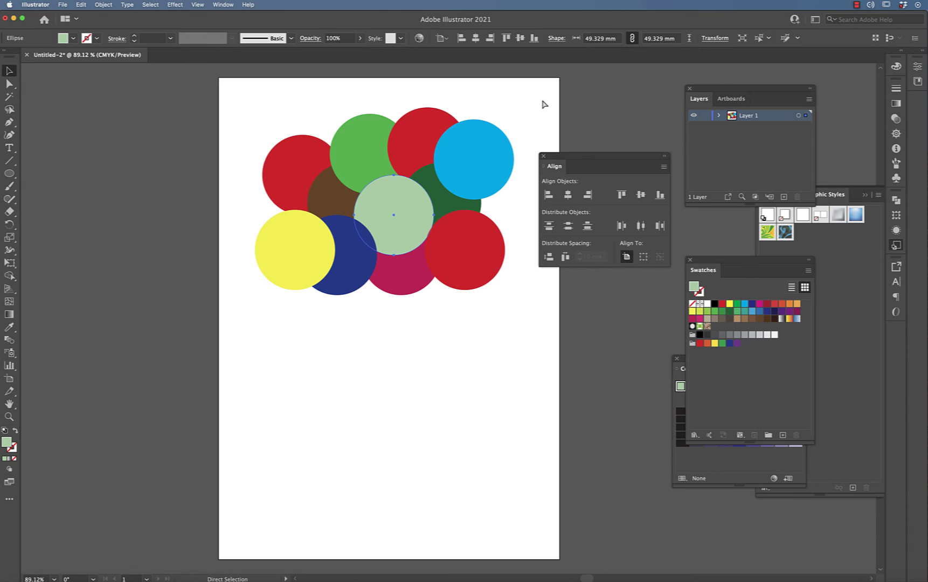
# Send the pale green circle backward one level at a time until it lies behind the brown circle
pyautogui.press('super+bracketleft')
pyautogui.press('super+bracketleft')
pyautogui.press('super+bracketleft')
pyautogui.press('super+bracketleft')
pyautogui.press('super+bracketleft')
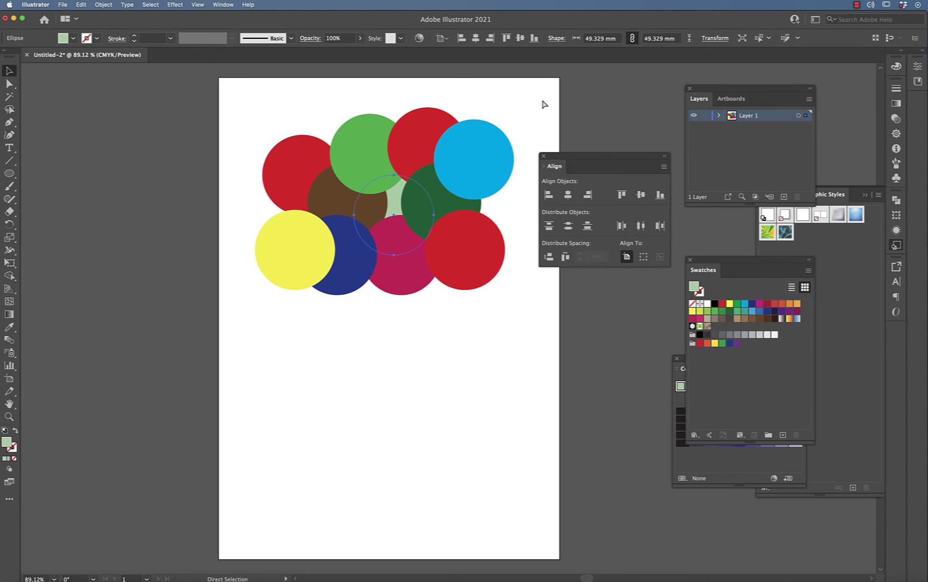
# Bring the pale green circle forward level by level until it lies in front of all its neighbours
pyautogui.press('super+bracketright')
pyautogui.press('super+bracketleft')
pyautogui.press('super+bracketright')
pyautogui.press('super+bracketright')
pyautogui.press('super+bracketright')
pyautogui.press('super+bracketright')
pyautogui.press('super+bracketright')
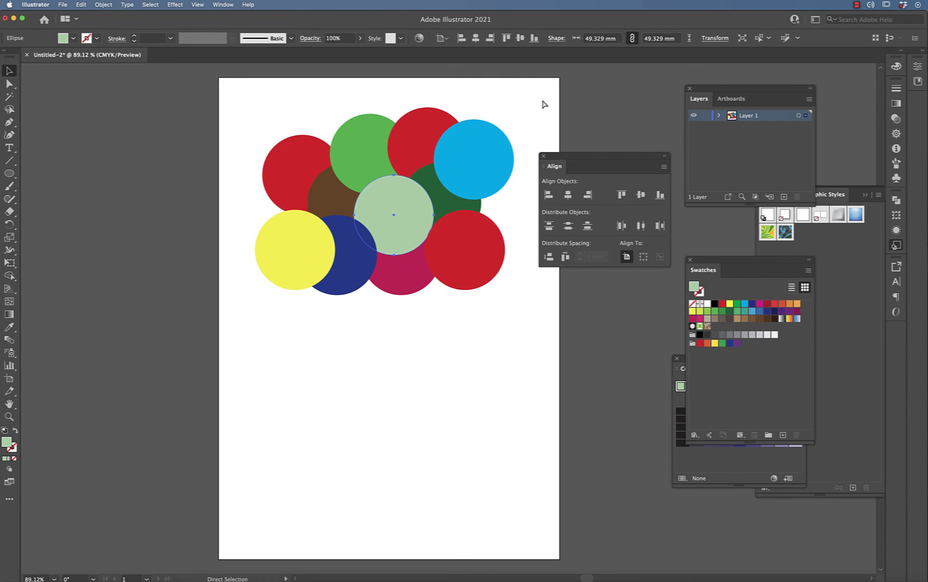
pyautogui.press('super+bracketright')
pyautogui.press('v')
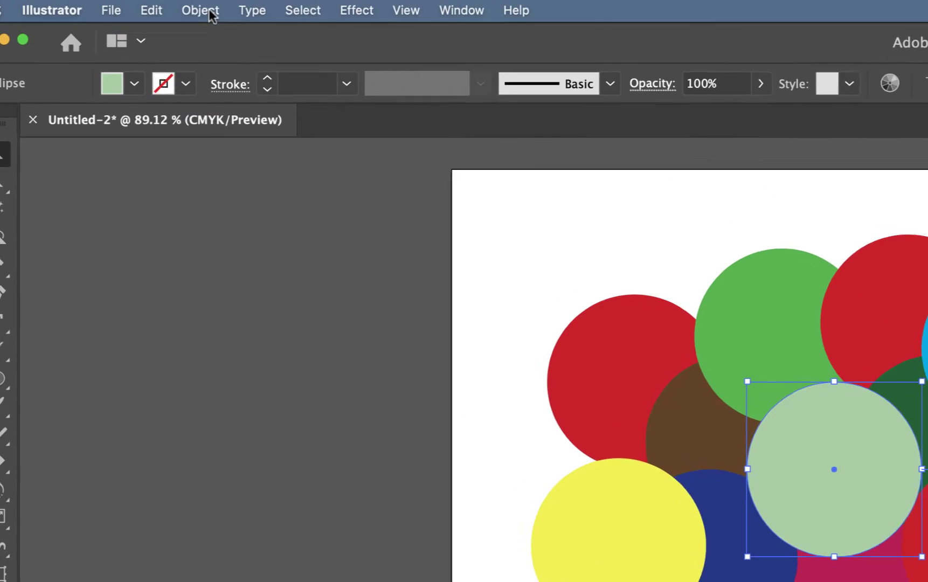
# Try sending the pale green circle to the back of the stack, and undo it
pyautogui.click(103, 5)
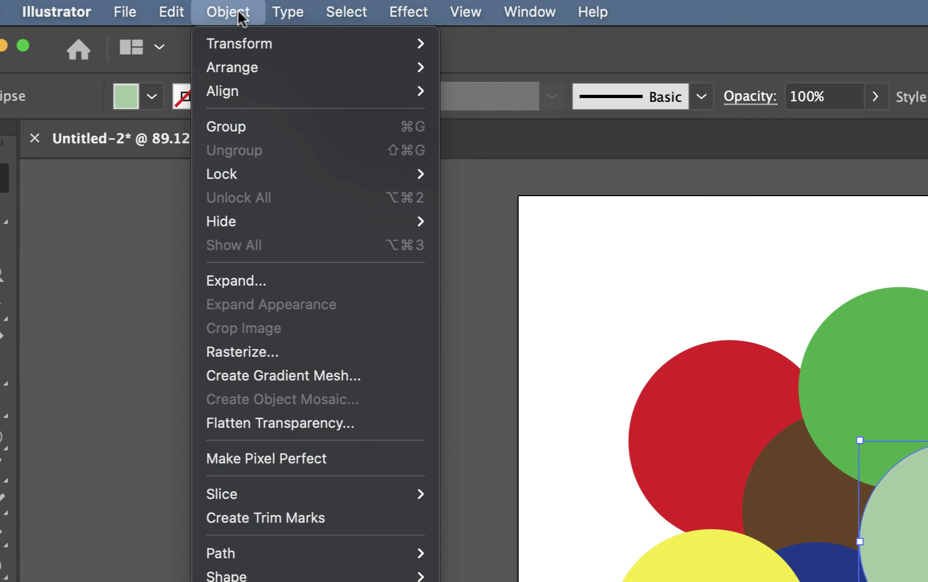
pyautogui.moveTo(244, 67)
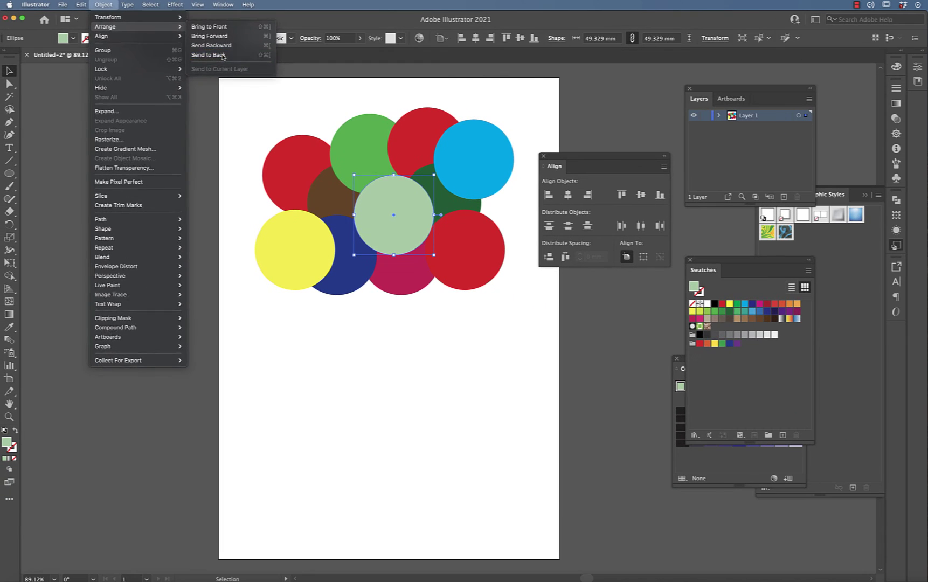
pyautogui.click(525, 135)
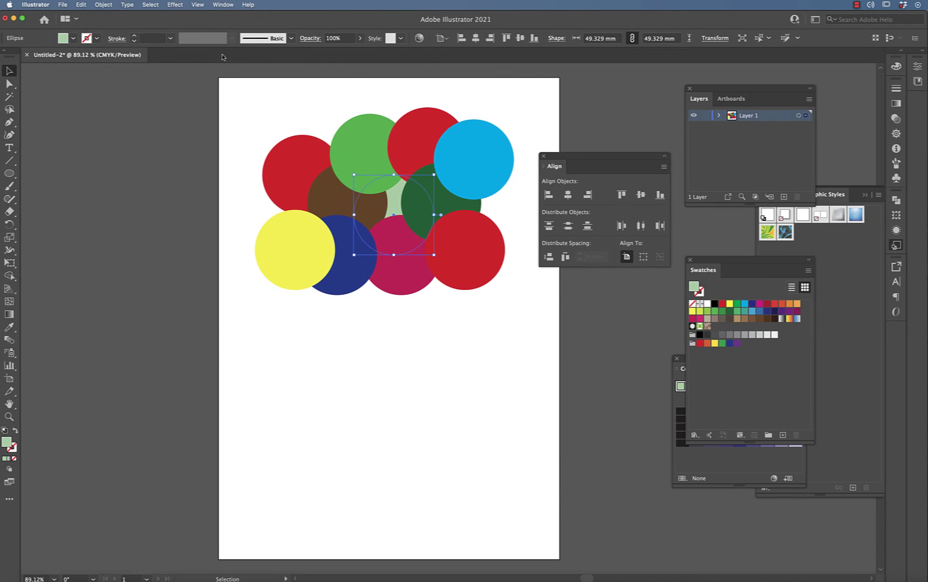
pyautogui.press('super+z')
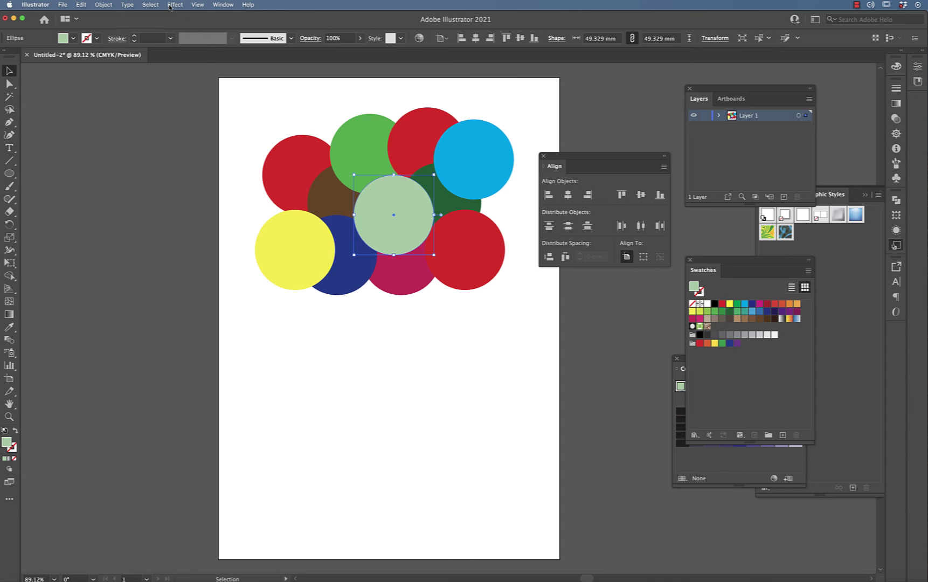
# Send the pale green circle backward three levels in the stacking order
pyautogui.click(108, 6)
pyautogui.moveTo(108, 27)
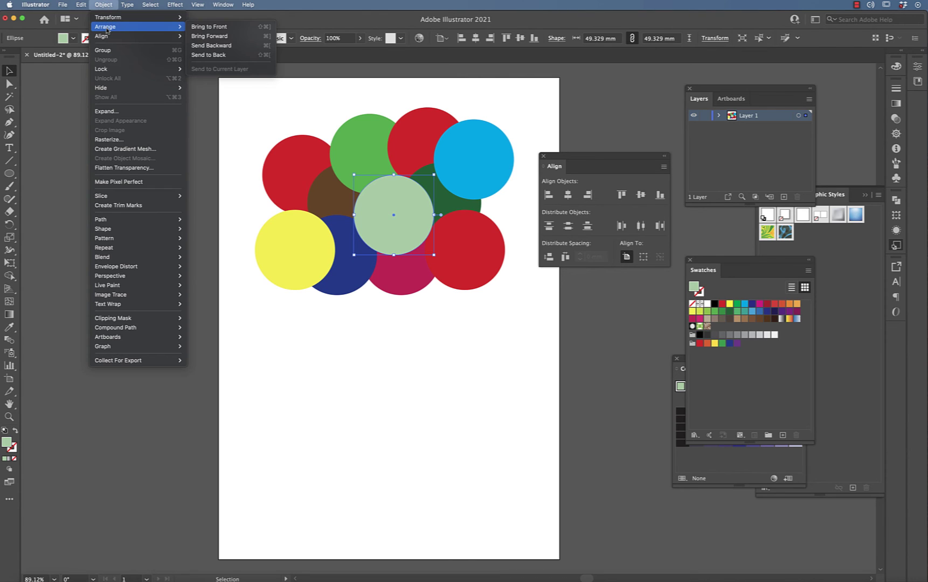
pyautogui.click(218, 48)
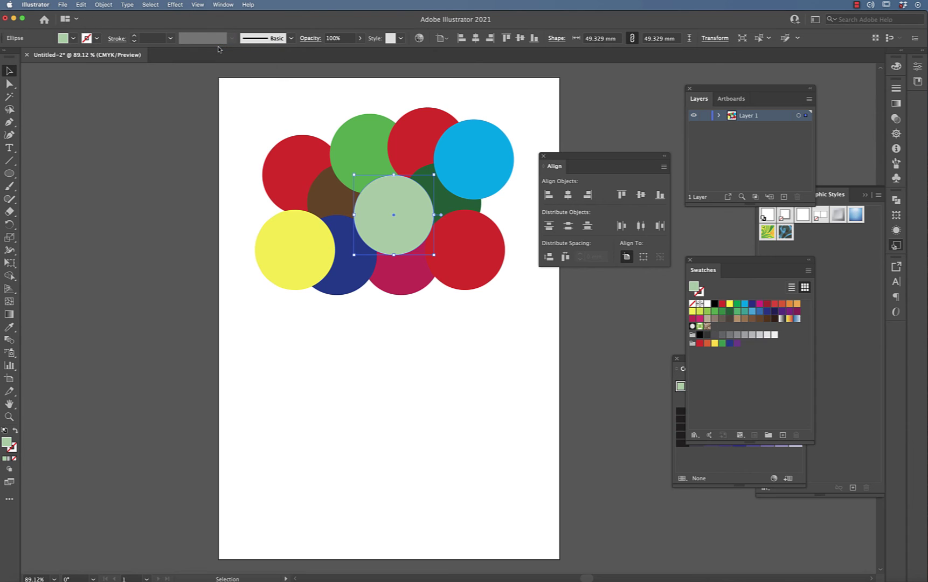
pyautogui.click(105, 6)
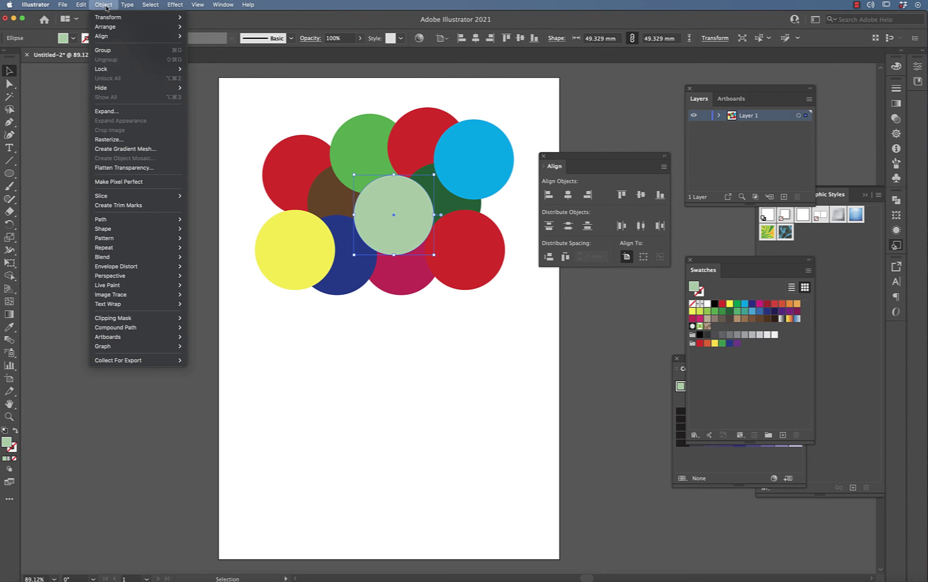
pyautogui.moveTo(109, 27)
pyautogui.click(221, 45)
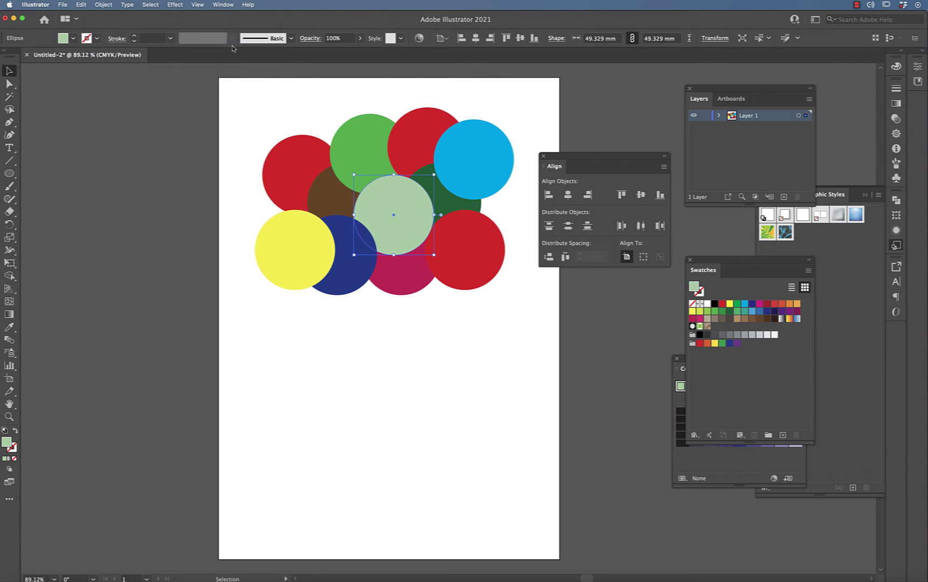
pyautogui.click(104, 5)
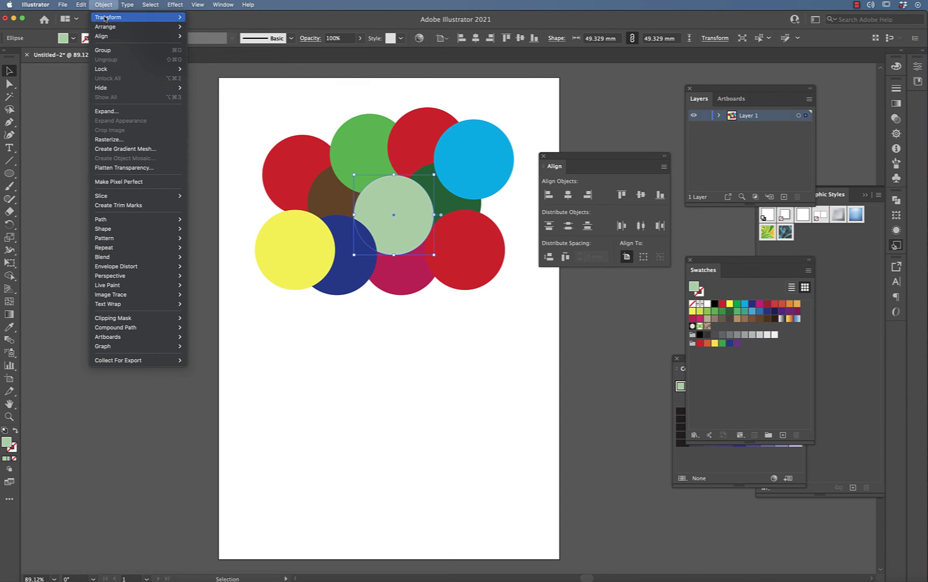
pyautogui.moveTo(109, 27)
pyautogui.click(238, 47)
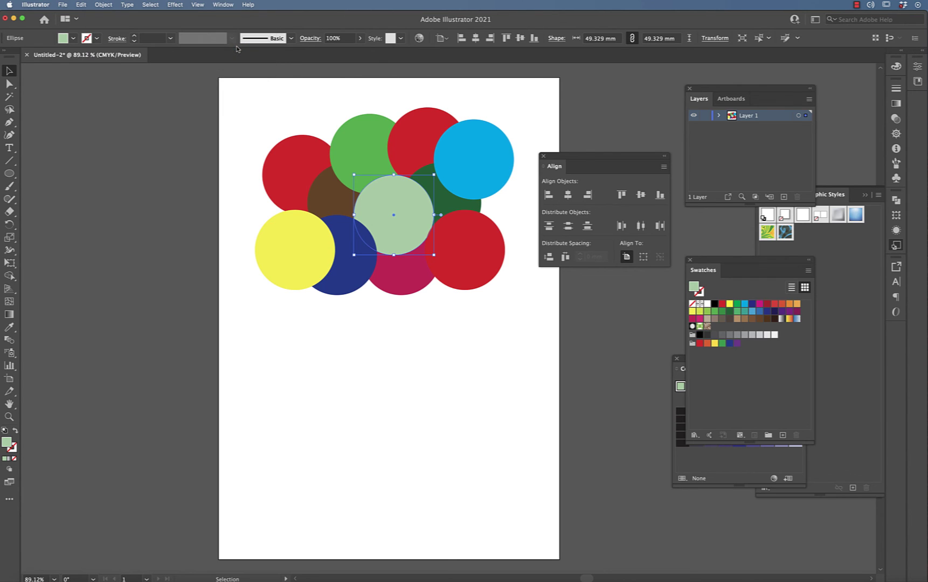
# Send the pale green circle backward two levels so it lies behind the dark green circle, and deselect it
pyautogui.click(100, 5)
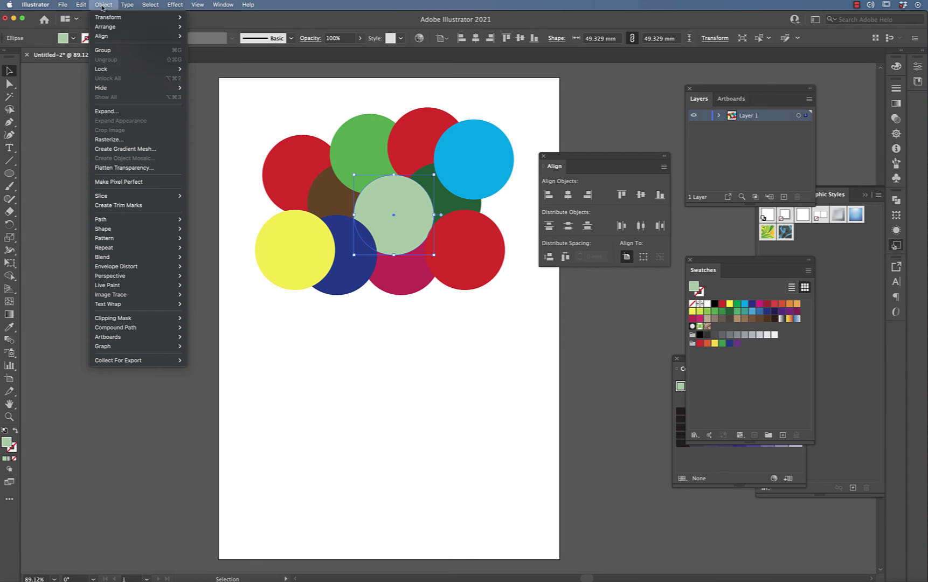
pyautogui.moveTo(107, 27)
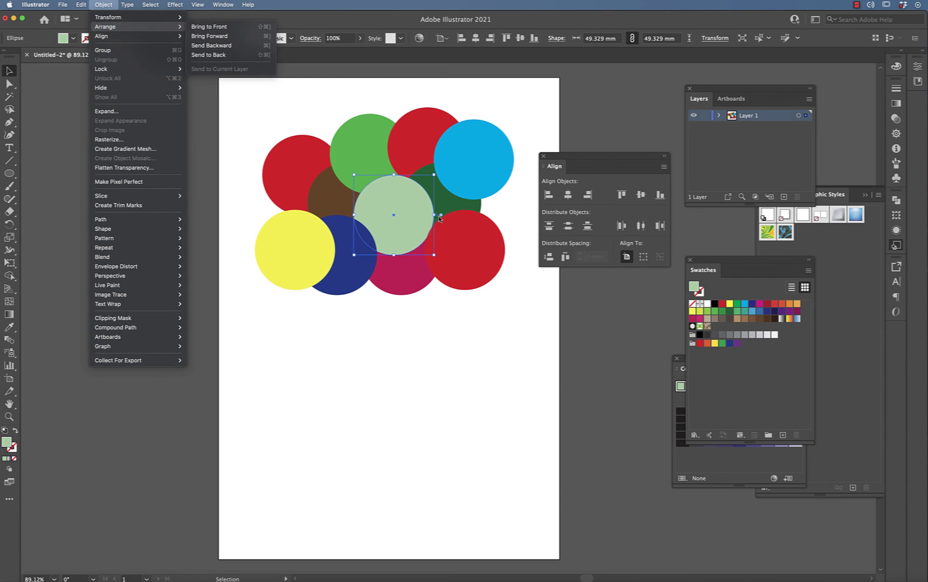
pyautogui.rightClick(397, 196)
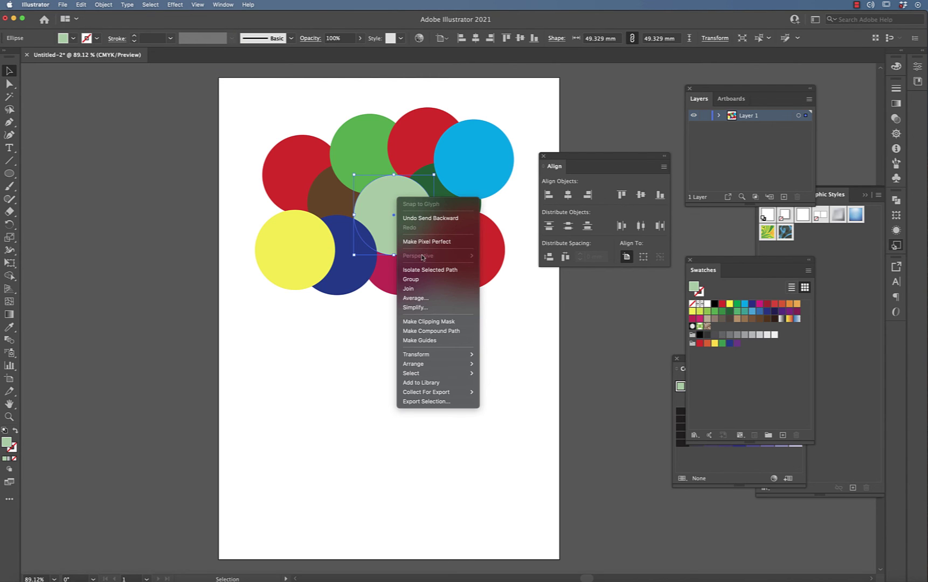
pyautogui.moveTo(410, 366)
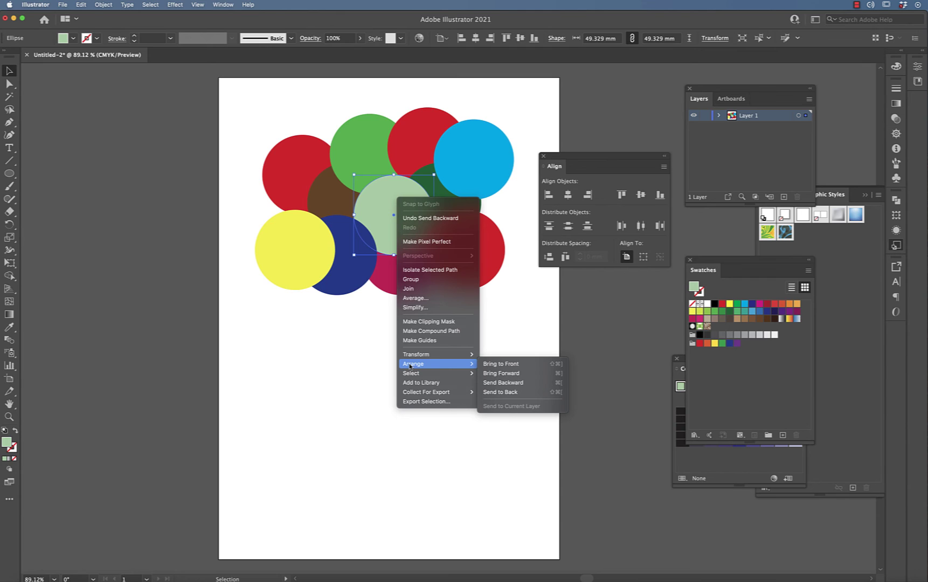
pyautogui.click(511, 386)
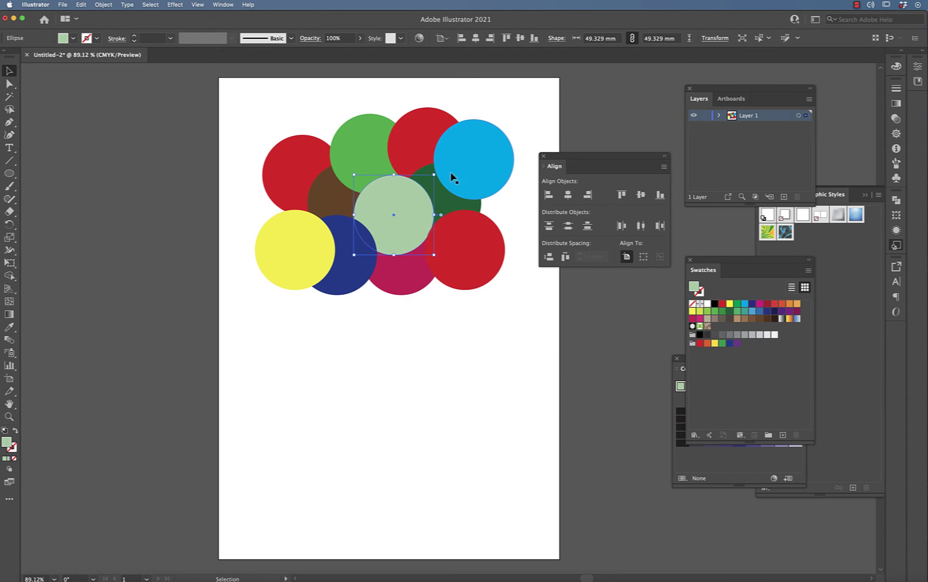
pyautogui.rightClick(407, 200)
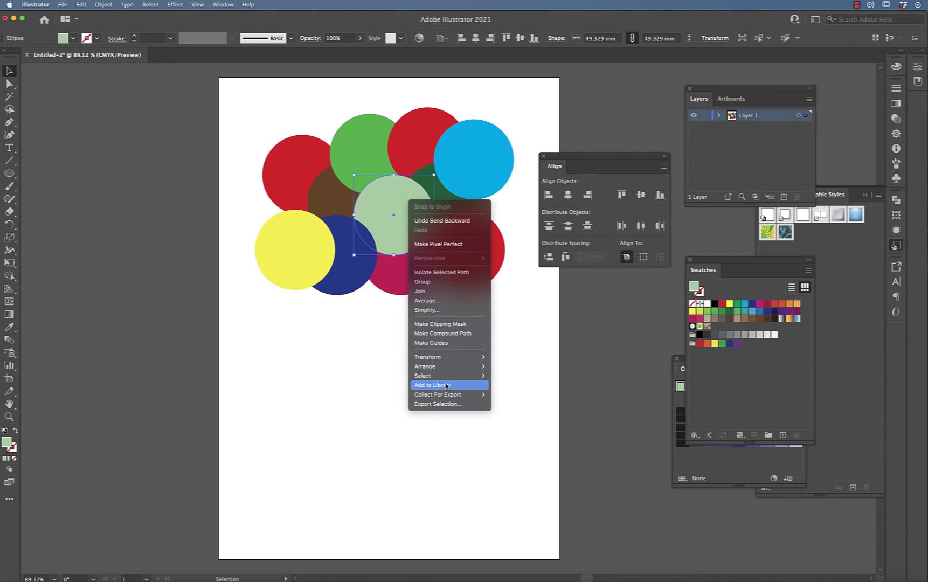
pyautogui.moveTo(452, 366)
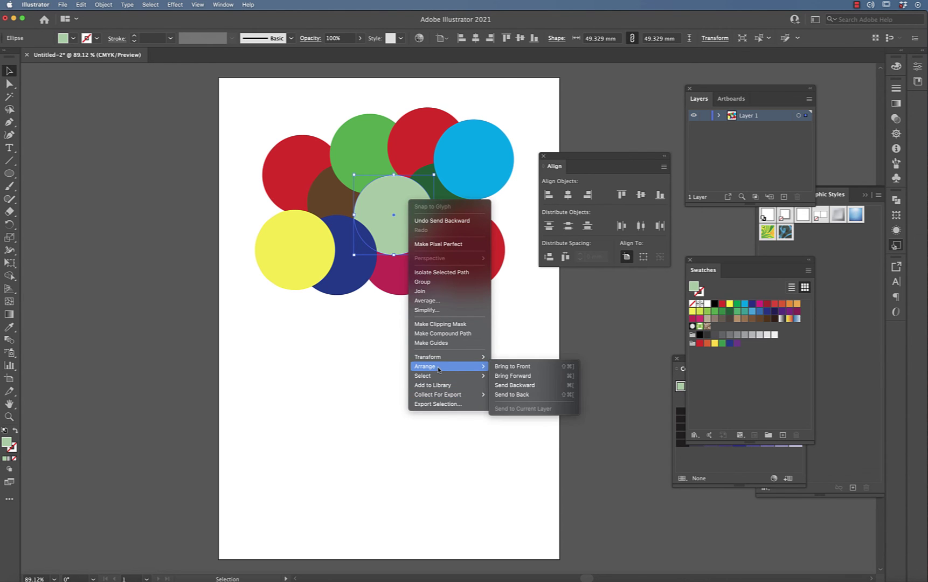
pyautogui.click(512, 385)
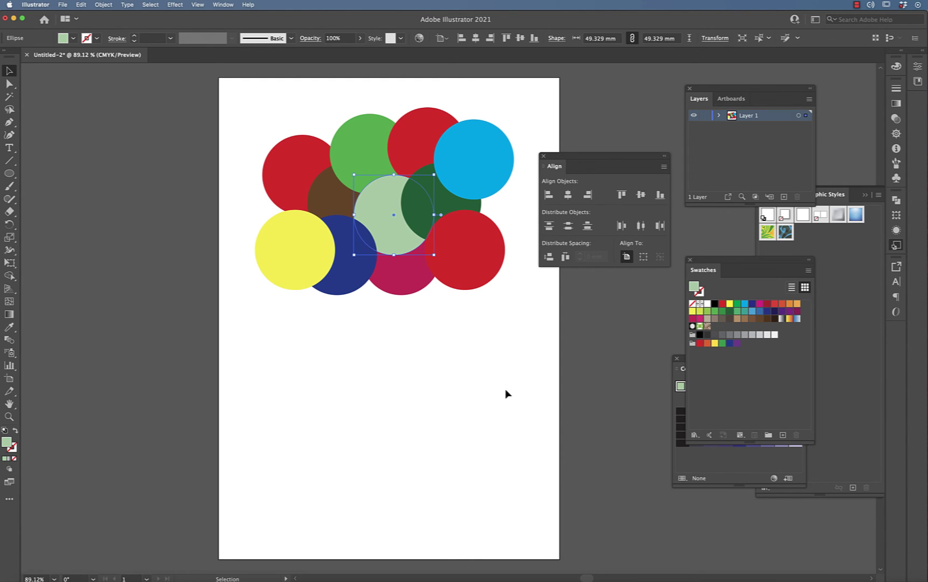
pyautogui.click(504, 393)
# Send the red circle beside the magenta one backward until it lies behind the dark green circle
pyautogui.click(453, 244)
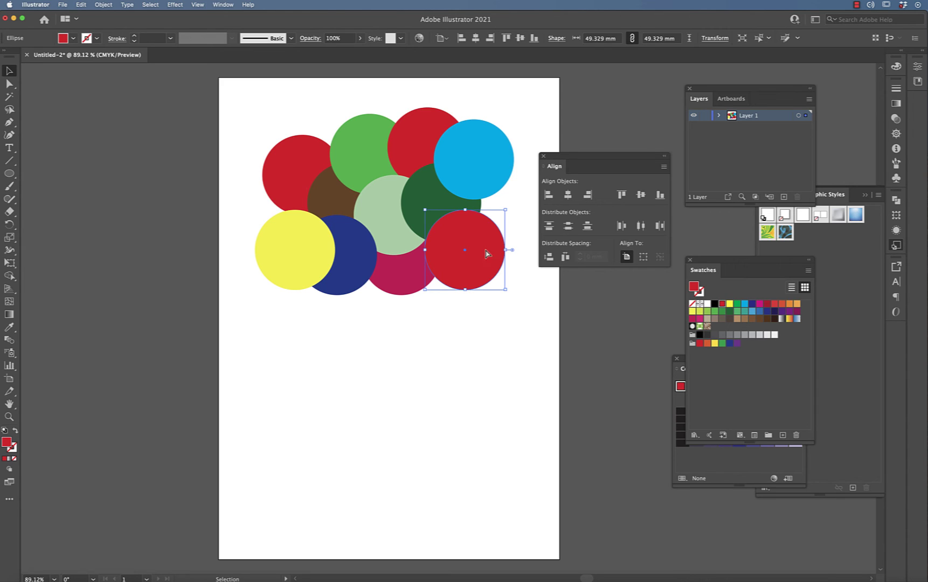
pyautogui.press('a')
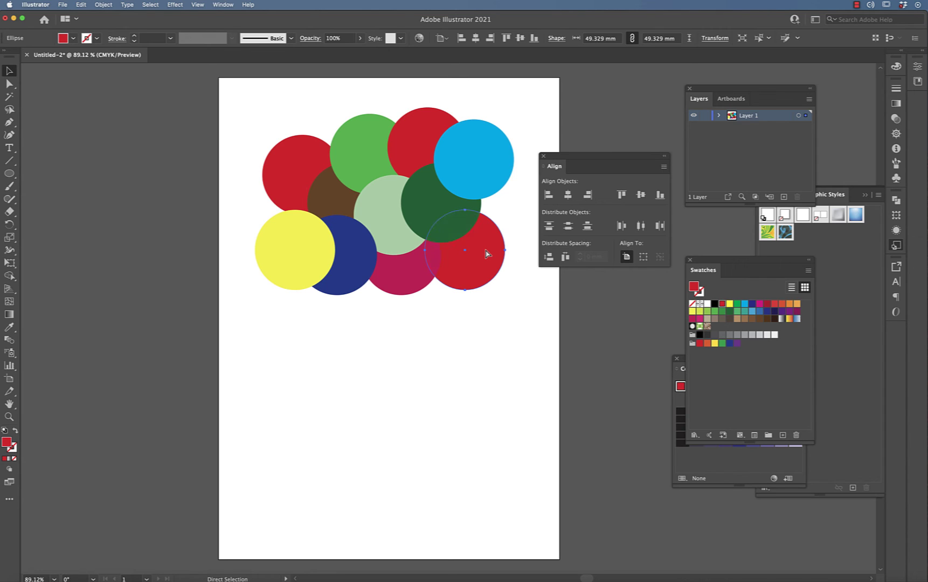
pyautogui.press('v')
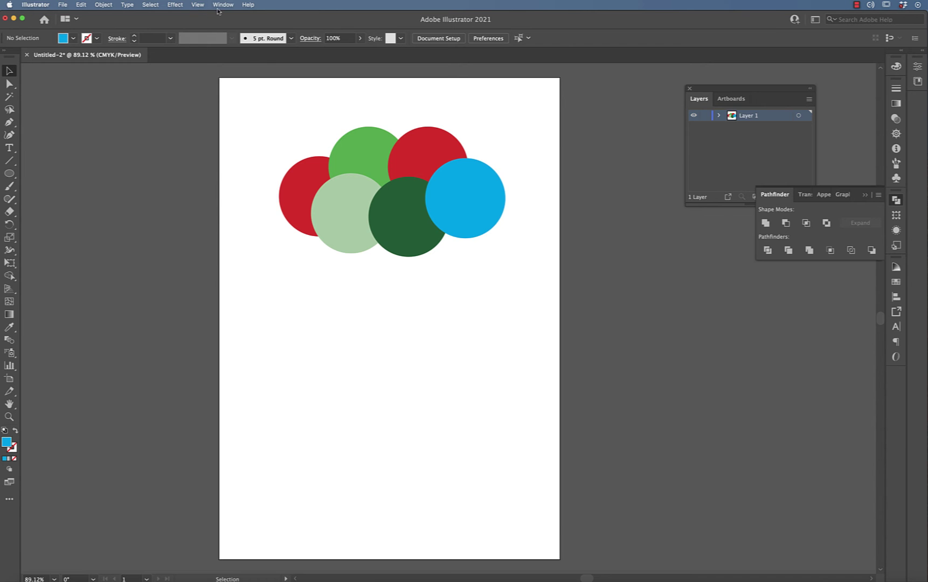
# Show the Pathfinder options and select all six overlapping circles
pyautogui.click(223, 5)
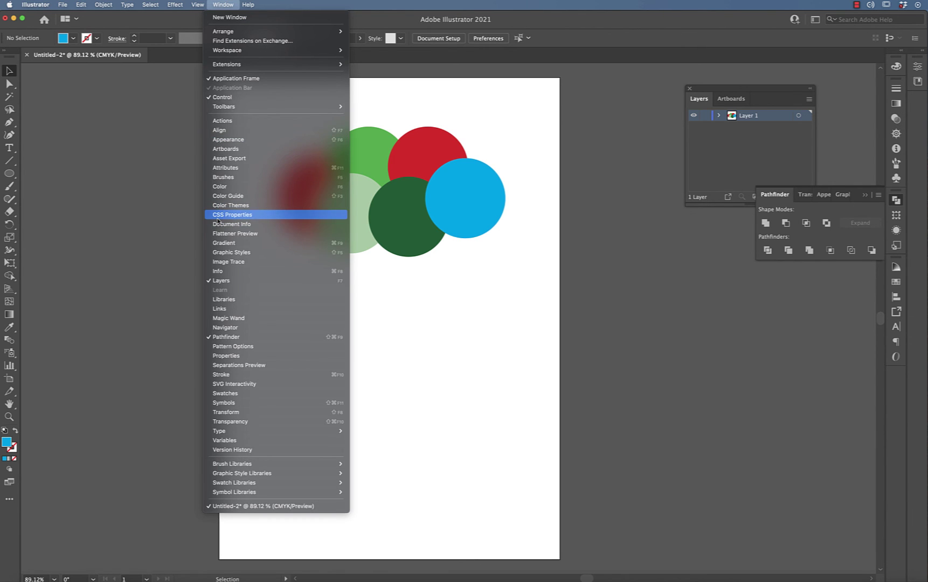
pyautogui.click(218, 337)
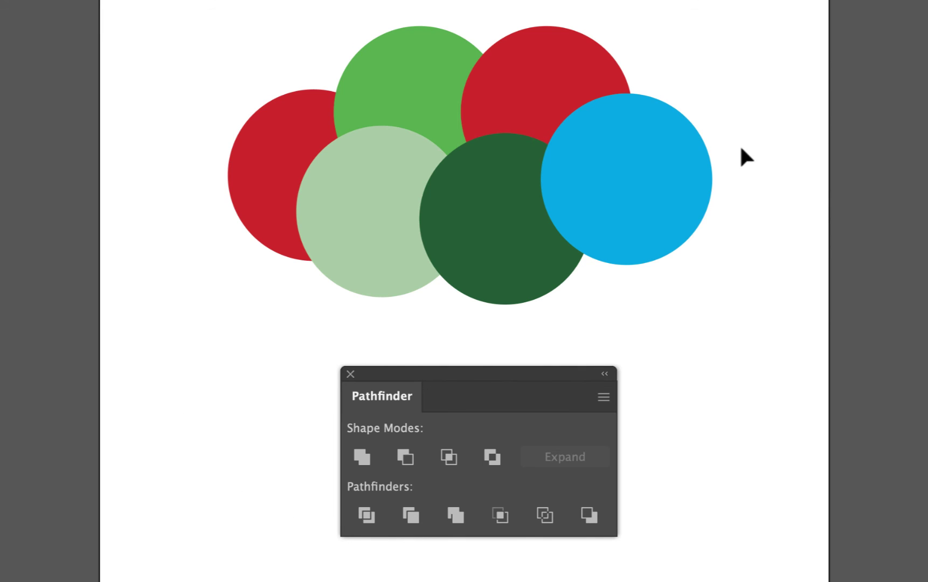
pyautogui.moveTo(199, 0); pyautogui.dragTo(727, 311)
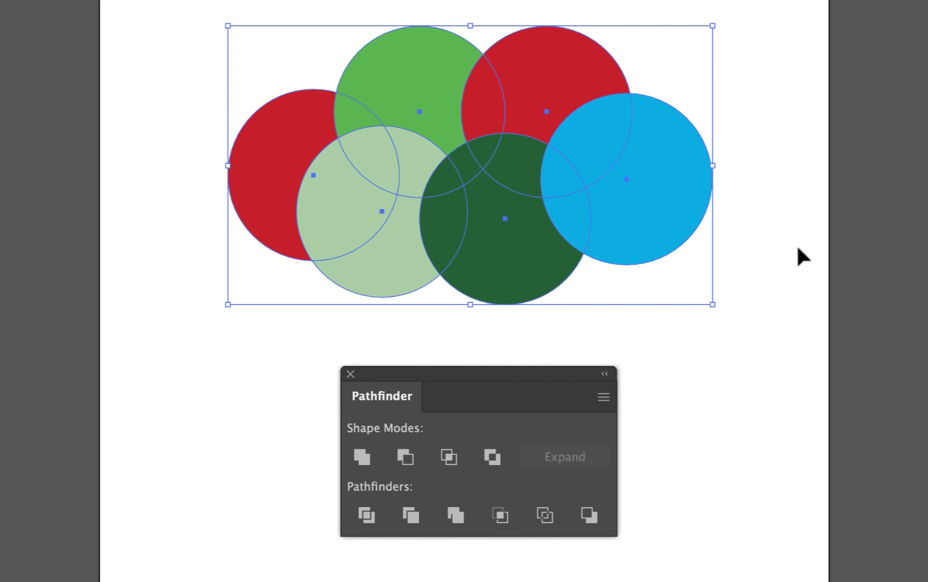
pyautogui.hotkey('shift', 'm')
# Try uniting the six circles into a single cloud shape, and undo back to the separate circles
pyautogui.click(361, 462)
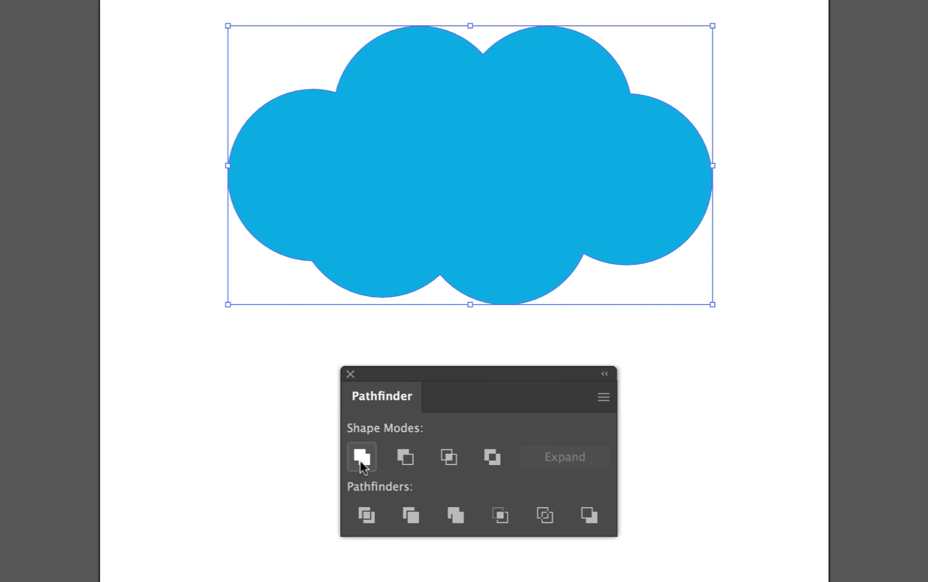
pyautogui.click(735, 434)
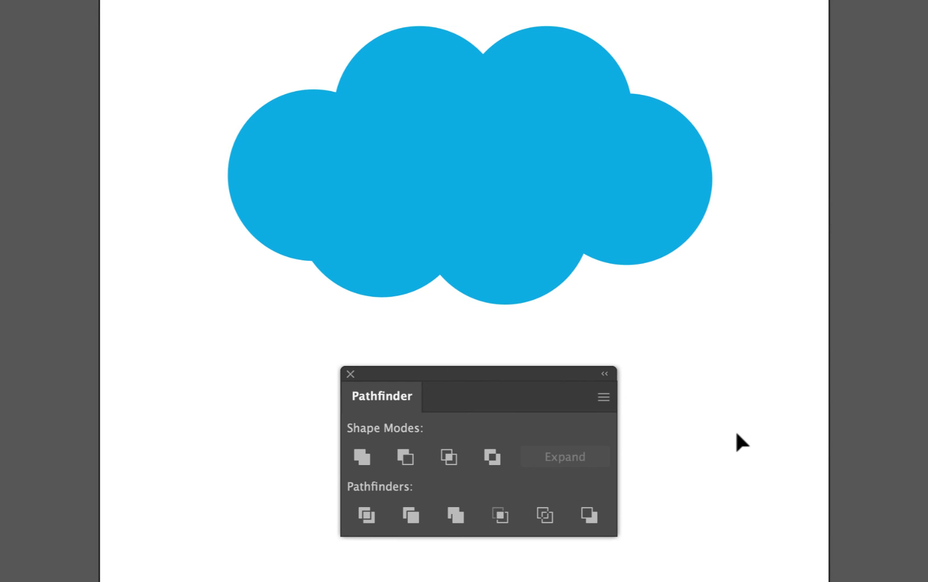
pyautogui.moveTo(640, 173); pyautogui.dragTo(634, 178)
pyautogui.press('super+z')
pyautogui.press('super+z')
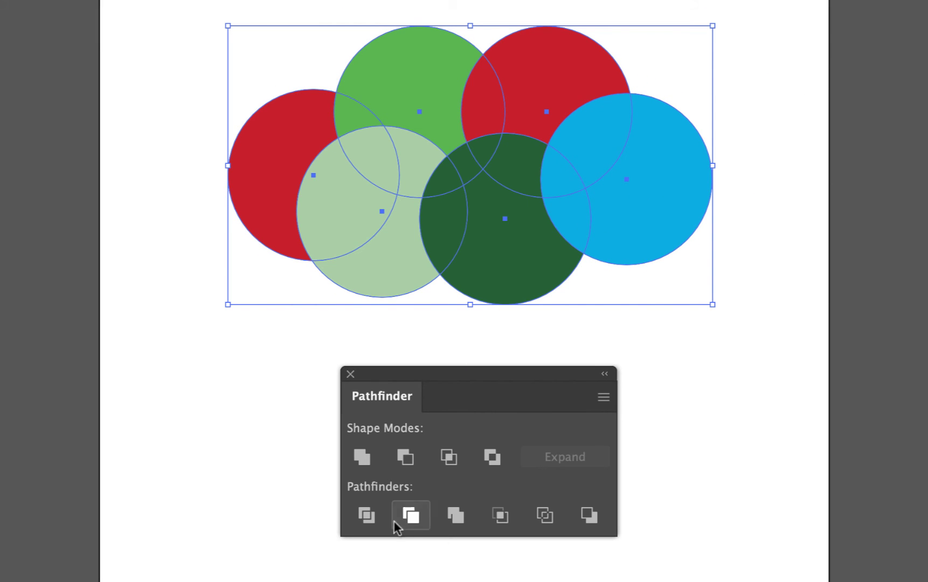
# Divide the overlapping circles with Pathfinder, ungroup the resulting pieces and deselect them
pyautogui.click(365, 523)
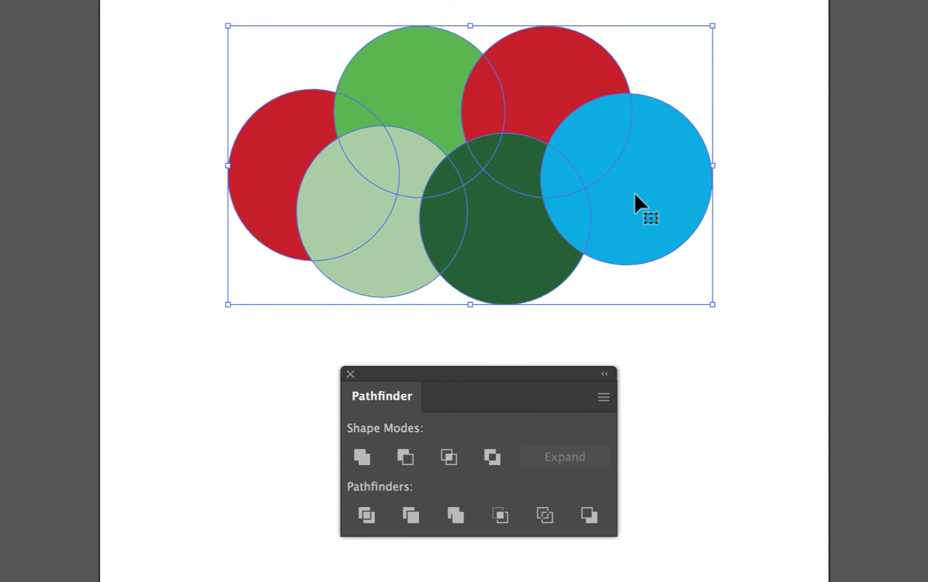
pyautogui.click(763, 243)
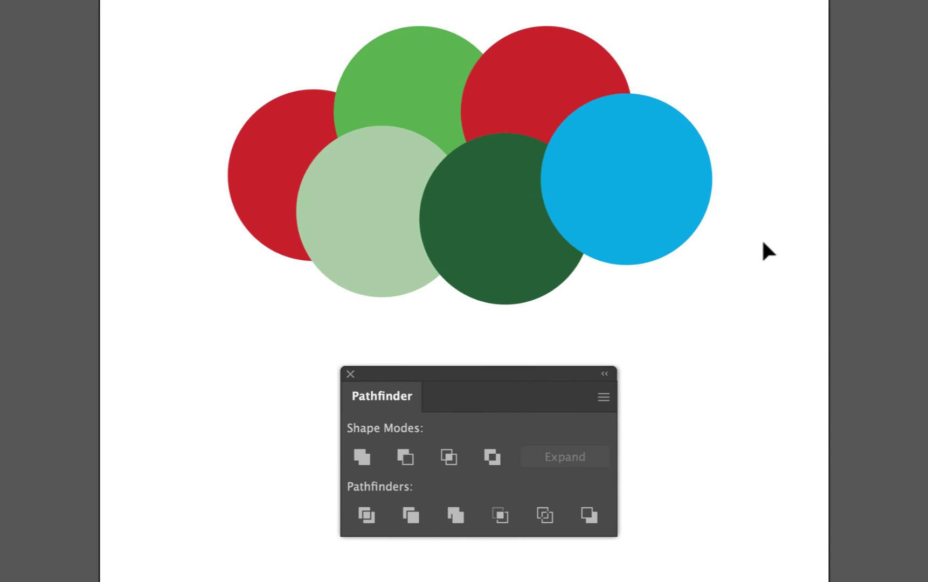
pyautogui.click(654, 200)
pyautogui.rightClick(653, 195)
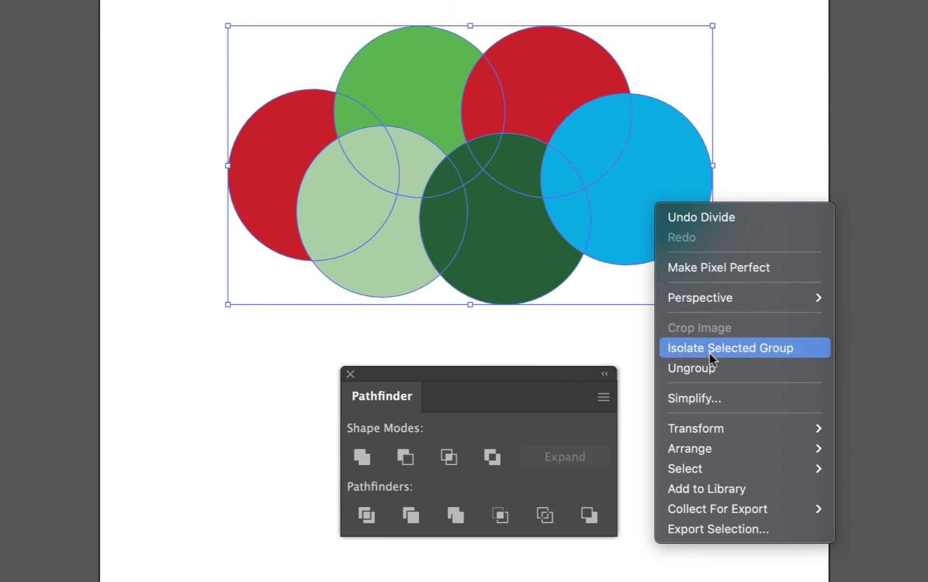
pyautogui.click(694, 368)
pyautogui.rightClick(644, 210)
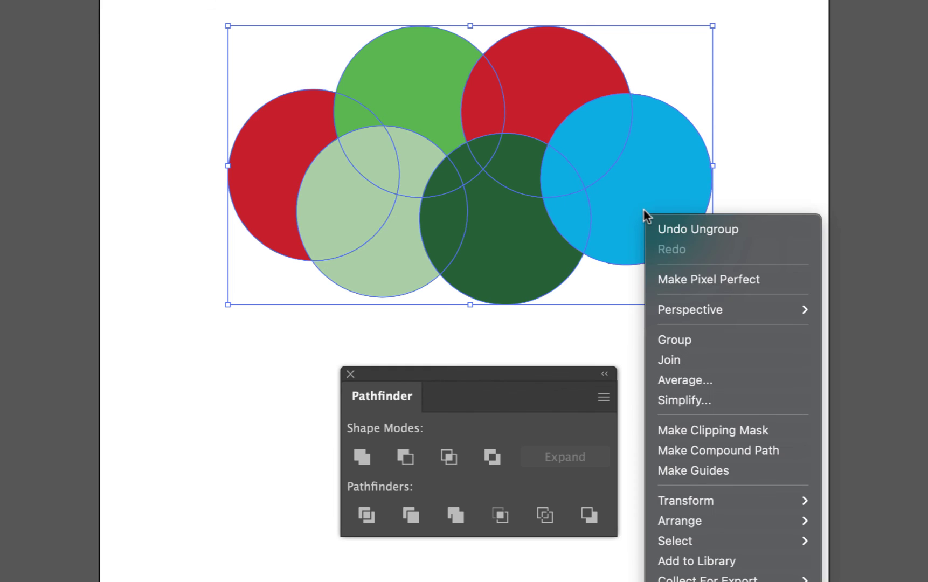
pyautogui.click(768, 170)
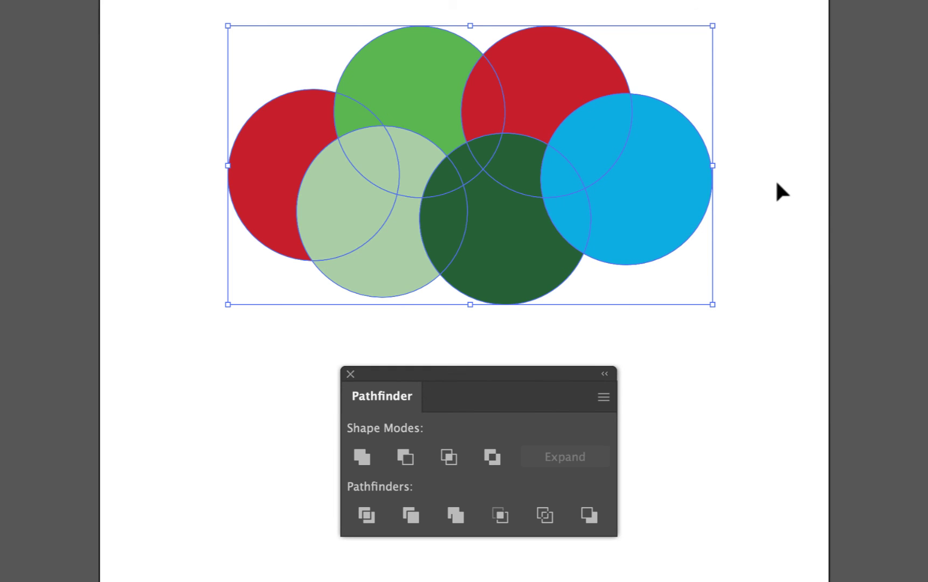
pyautogui.click(771, 184)
# Pull the large blue piece, the two large red pieces and the two green pieces outward, away from the cluster
pyautogui.click(690, 186)
pyautogui.moveTo(667, 191); pyautogui.dragTo(677, 195)
pyautogui.moveTo(611, 98); pyautogui.dragTo(550, 66)
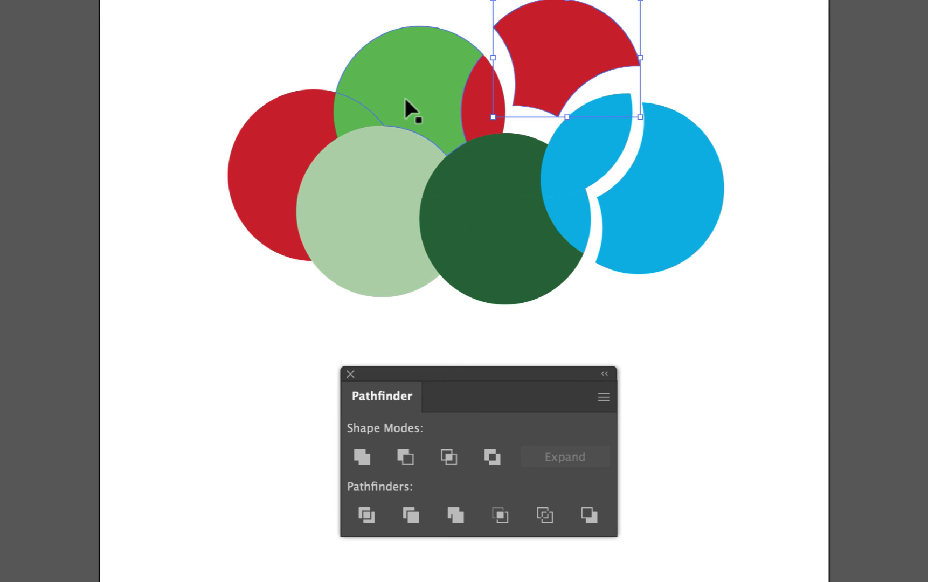
pyautogui.moveTo(405, 100); pyautogui.dragTo(392, 65)
pyautogui.moveTo(289, 152); pyautogui.dragTo(245, 160)
pyautogui.moveTo(354, 112); pyautogui.dragTo(340, 103)
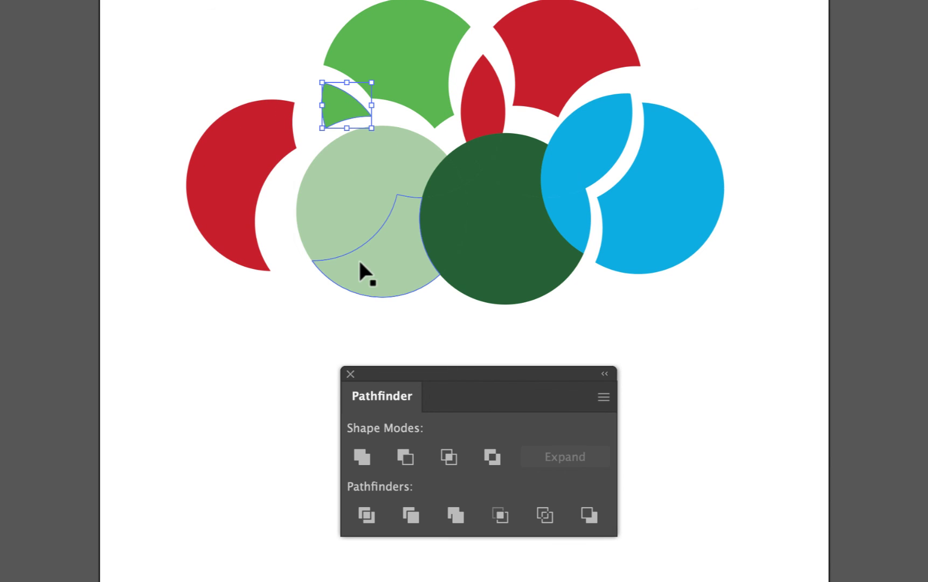
# Move the lower pale green and lower dark green pieces down, and the side pale green piece outward
pyautogui.moveTo(360, 262); pyautogui.dragTo(366, 294)
pyautogui.moveTo(321, 220); pyautogui.dragTo(309, 228)
pyautogui.moveTo(489, 255); pyautogui.dragTo(489, 281)
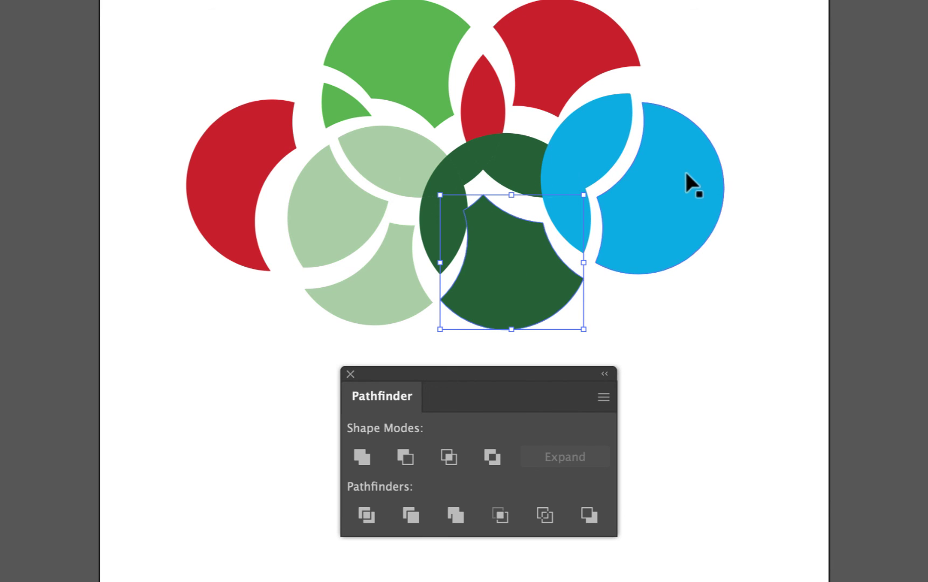
# Spread the four blue pieces apart so gaps separate them from each other
pyautogui.moveTo(684, 168); pyautogui.dragTo(702, 175)
pyautogui.moveTo(591, 143); pyautogui.dragTo(612, 136)
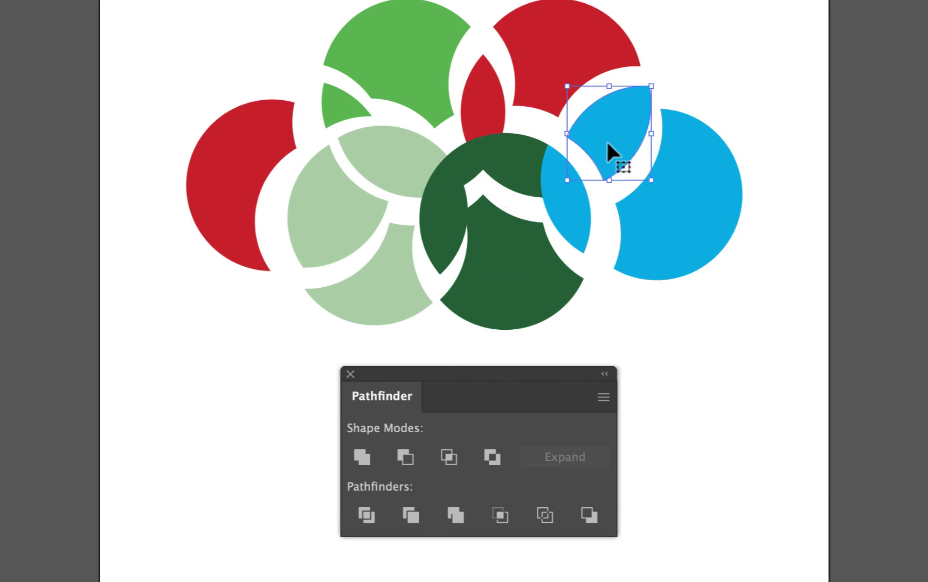
pyautogui.moveTo(579, 223); pyautogui.dragTo(585, 239)
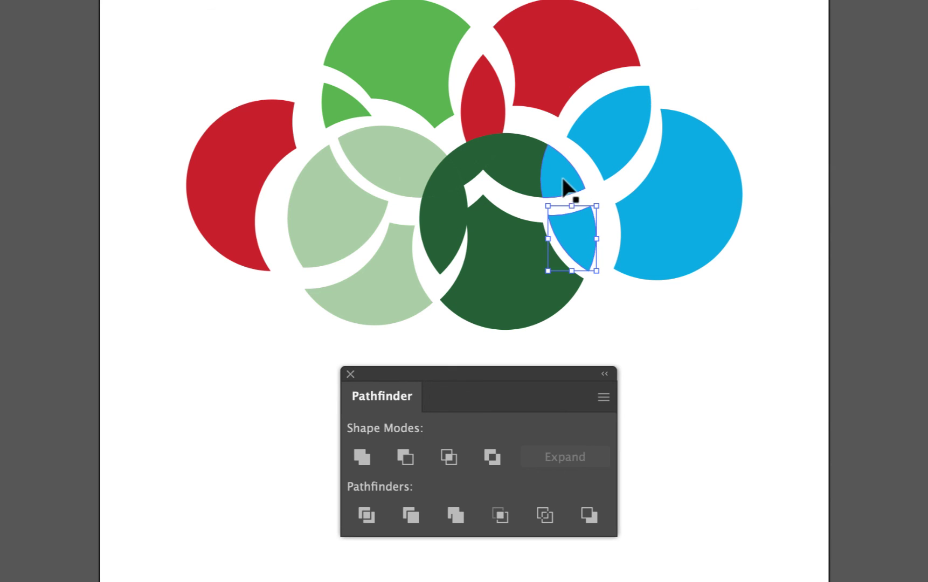
pyautogui.moveTo(571, 183); pyautogui.dragTo(534, 190)
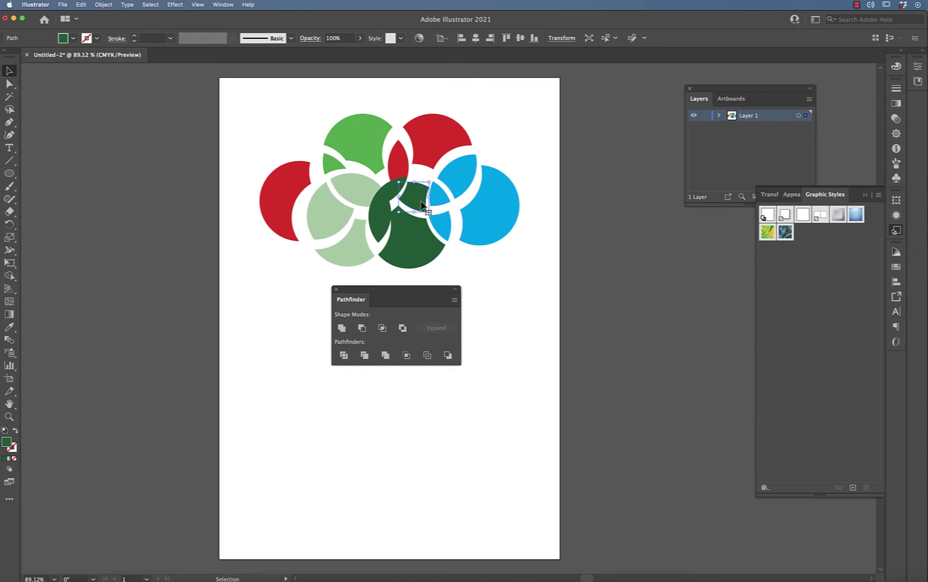